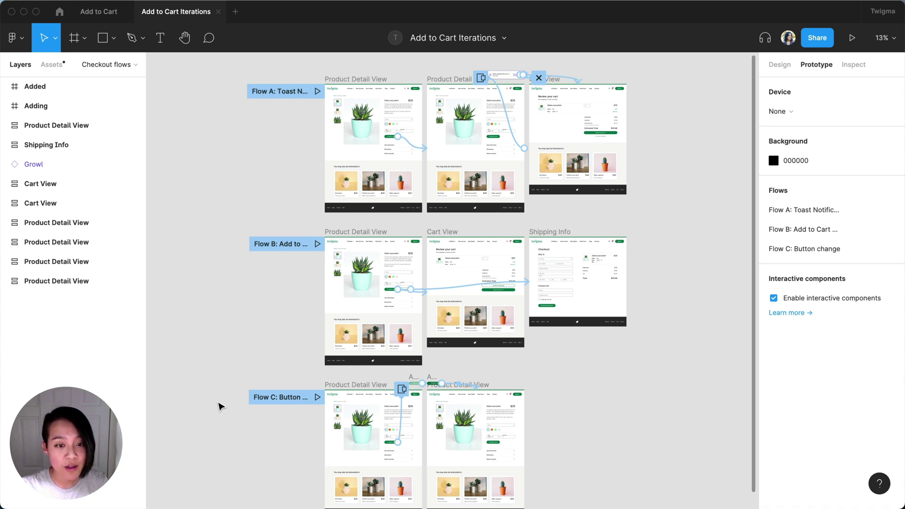
- Expand the pages list to reveal the Checkout flows page and the Flow A, B and C pages
left_click(136, 66)
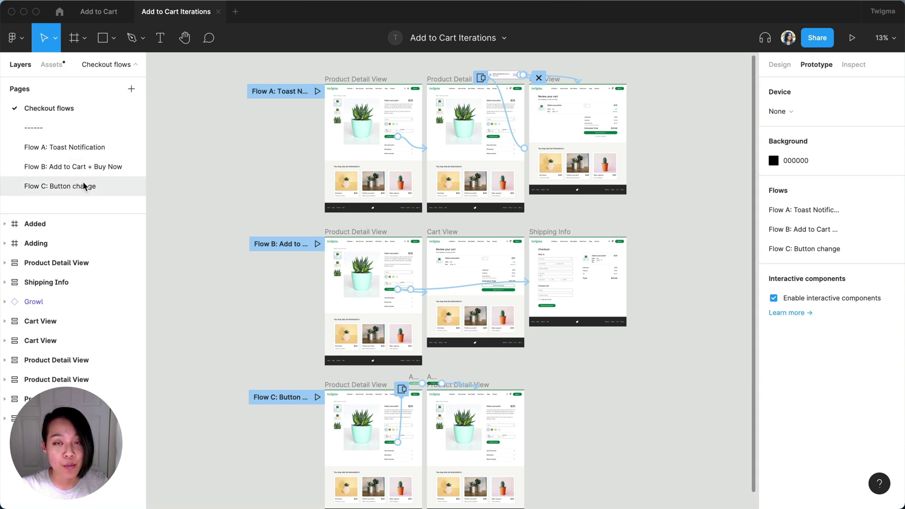
left_click(97, 18)
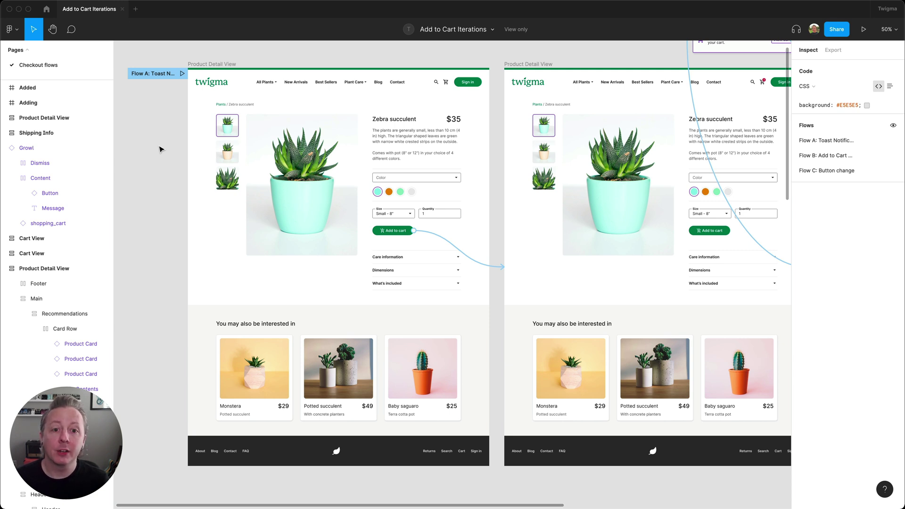
- Scroll down and back up through the Flow A, B and C prototype frames
scroll(161, 149, "down", 6)
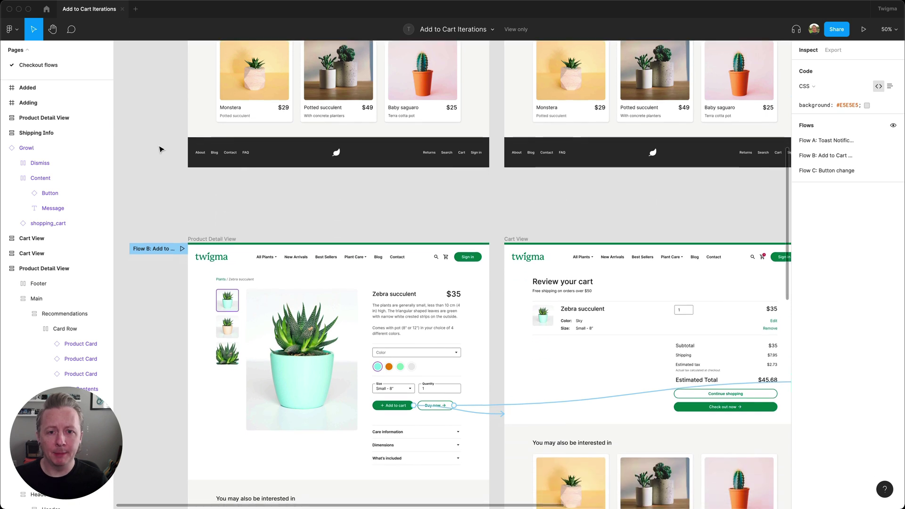
scroll(160, 150, "down", 6)
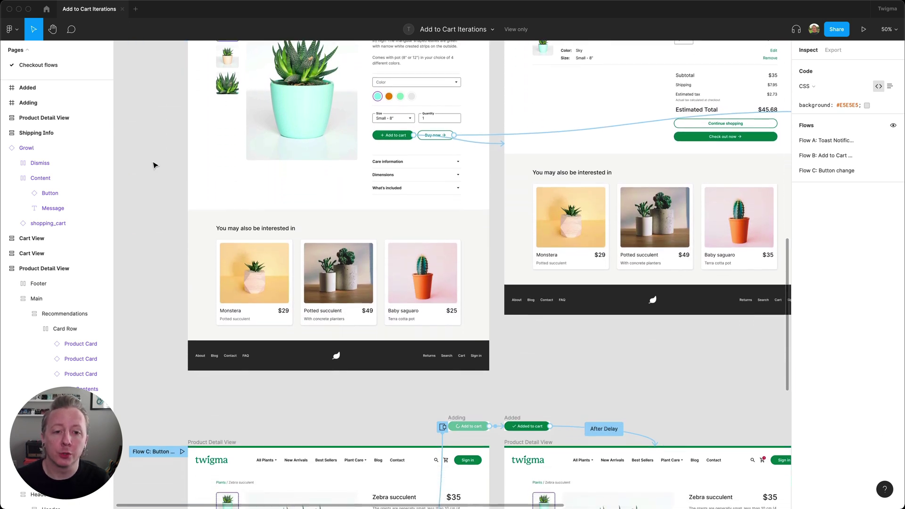
scroll(155, 165, "down", 6)
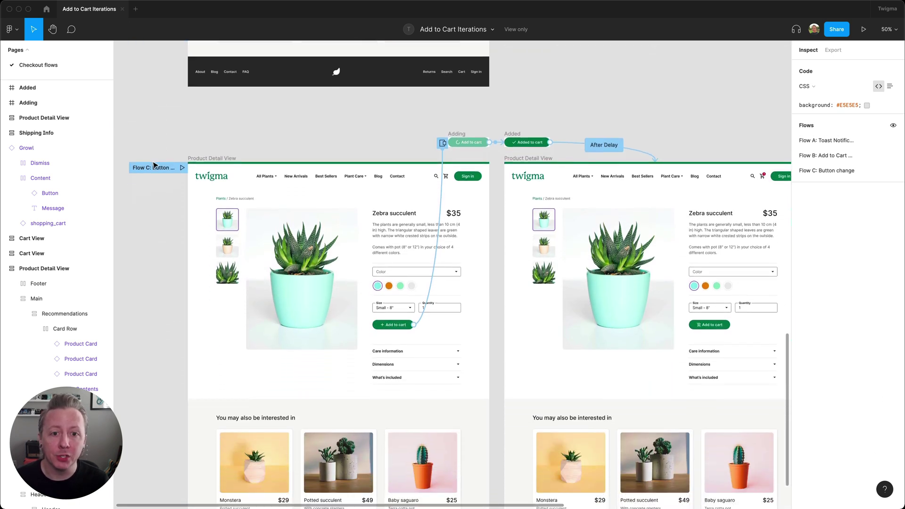
scroll(156, 165, "down", 2)
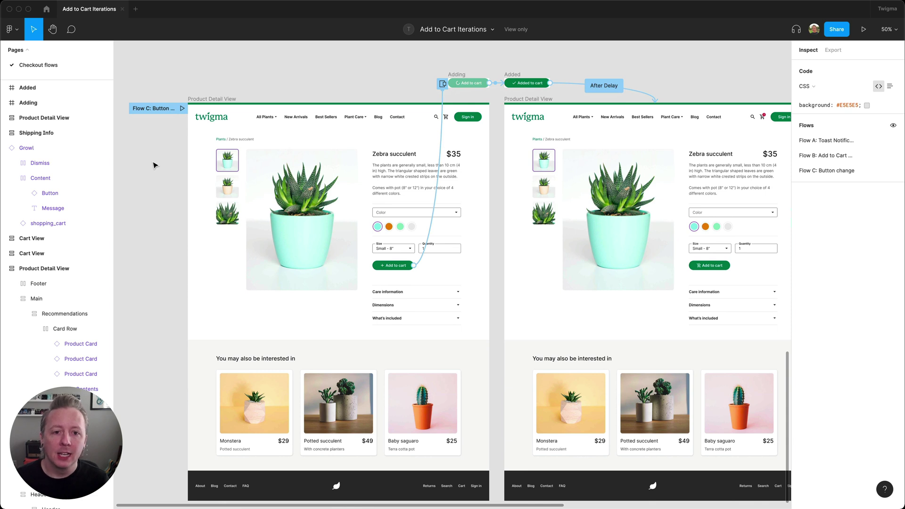
scroll(155, 165, "up", 3)
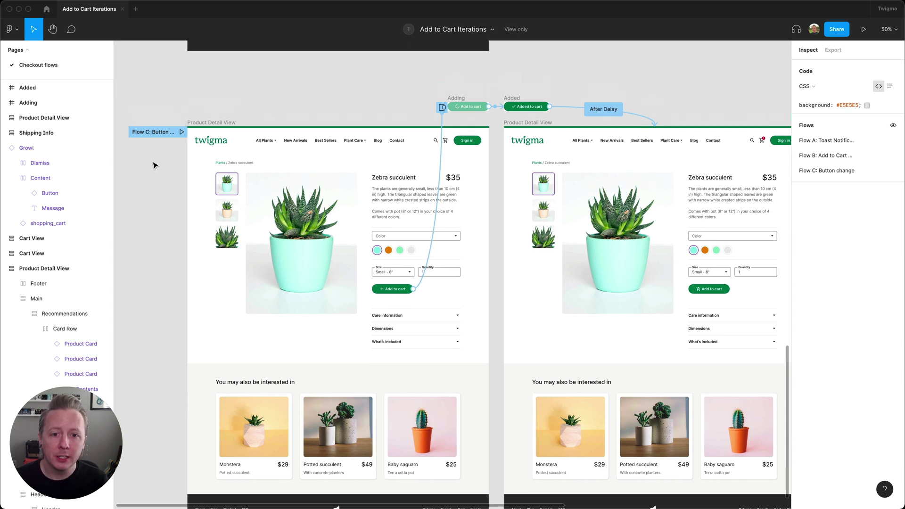
scroll(155, 165, "up", 10)
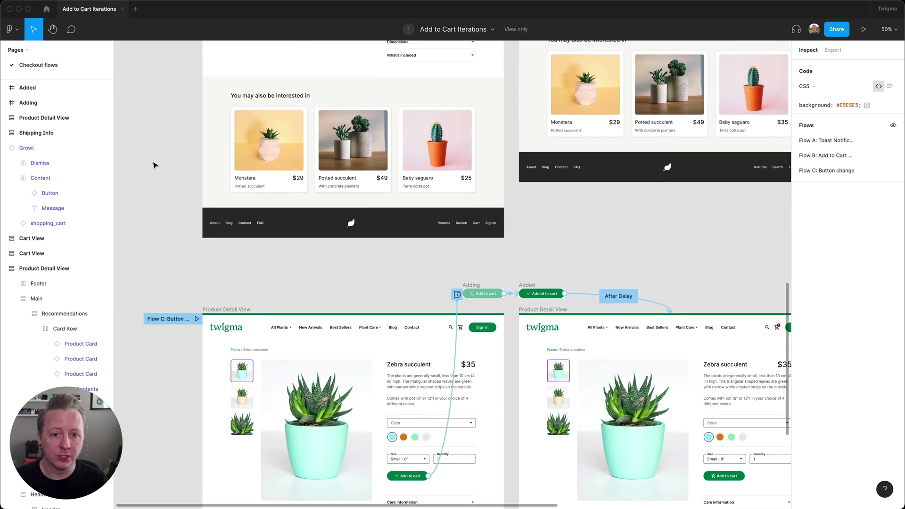
scroll(153, 165, "up", 10)
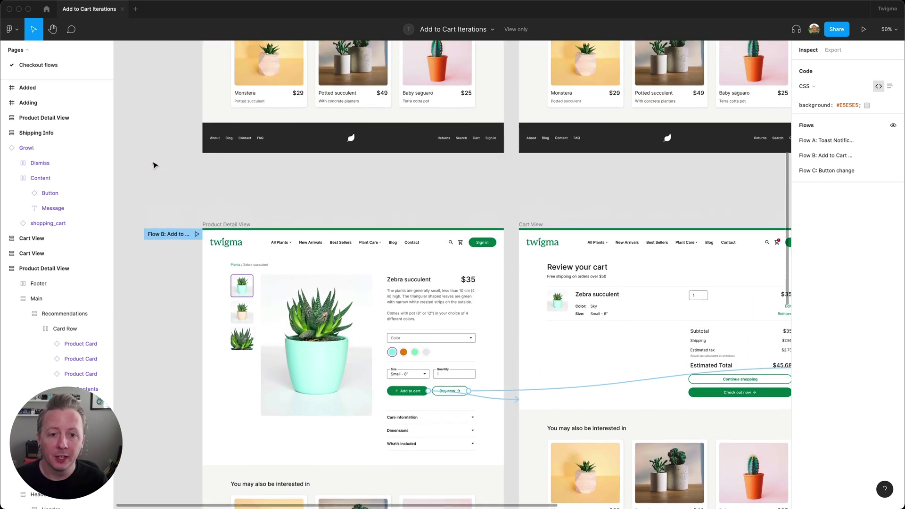
scroll(155, 165, "up", 2)
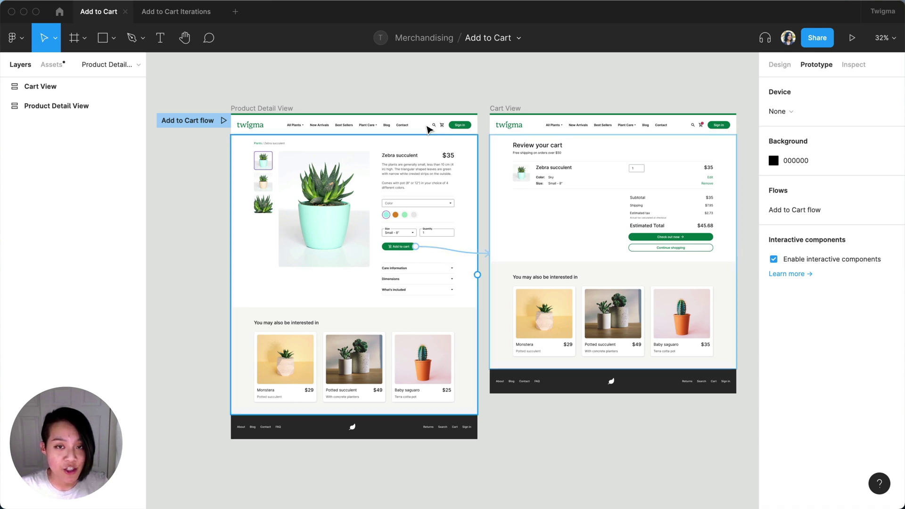
- In Add to Cart Iterations, zoom into the Flow A and Flow B frames and their Buy now buttons
left_click(181, 13)
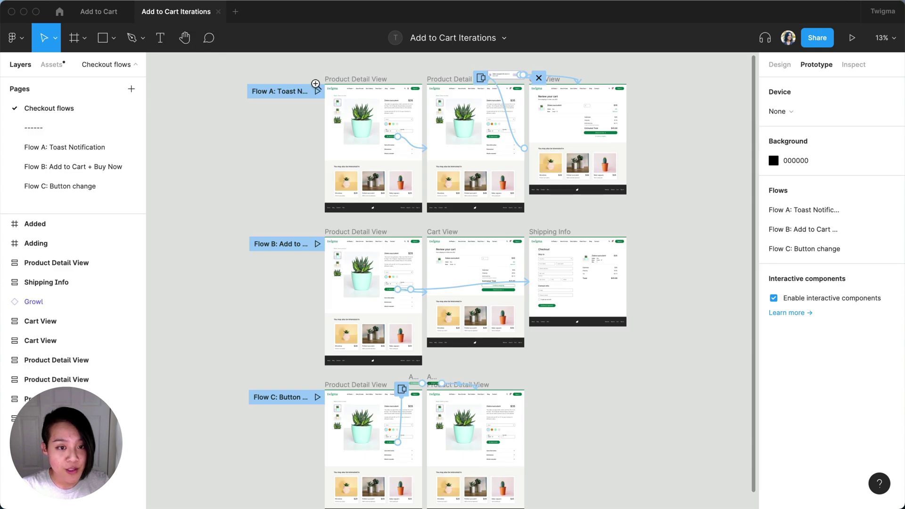
left_click_drag(316, 80, 545, 187)
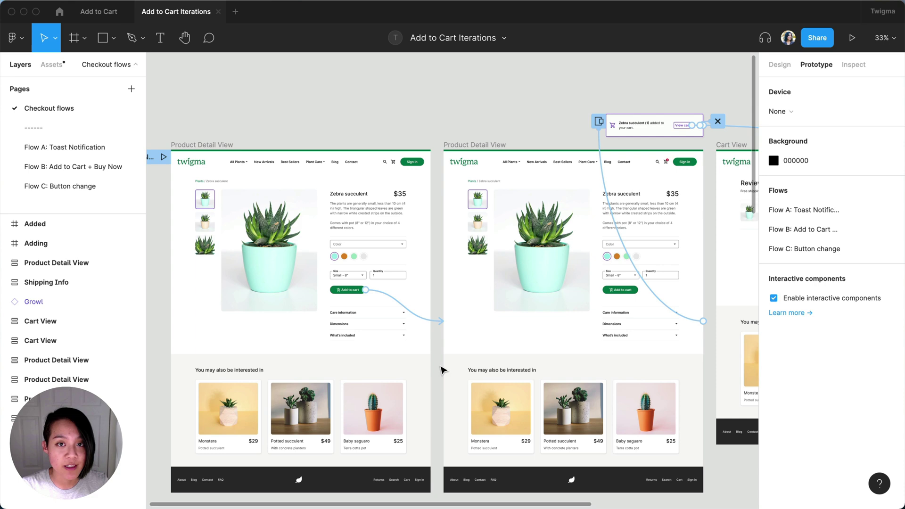
left_click_drag(434, 375, 424, 71)
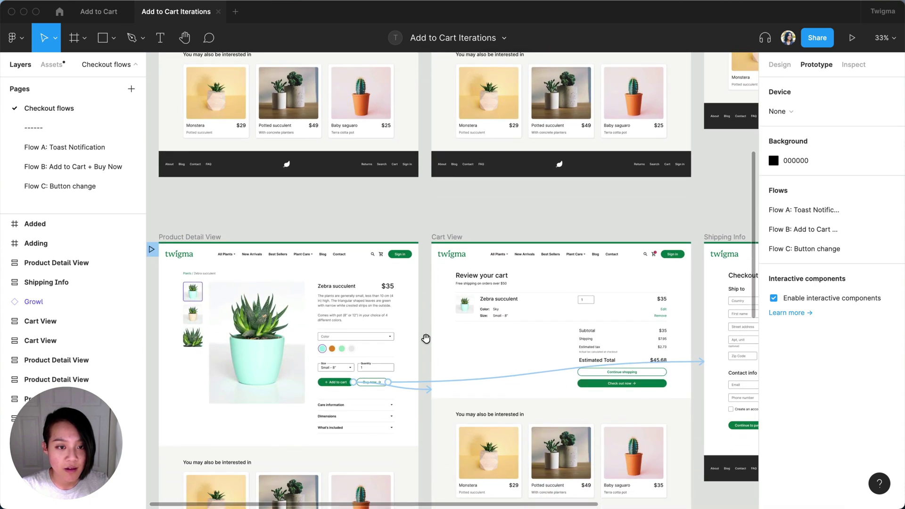
left_click_drag(426, 337, 429, 301)
left_click_drag(241, 274, 436, 411)
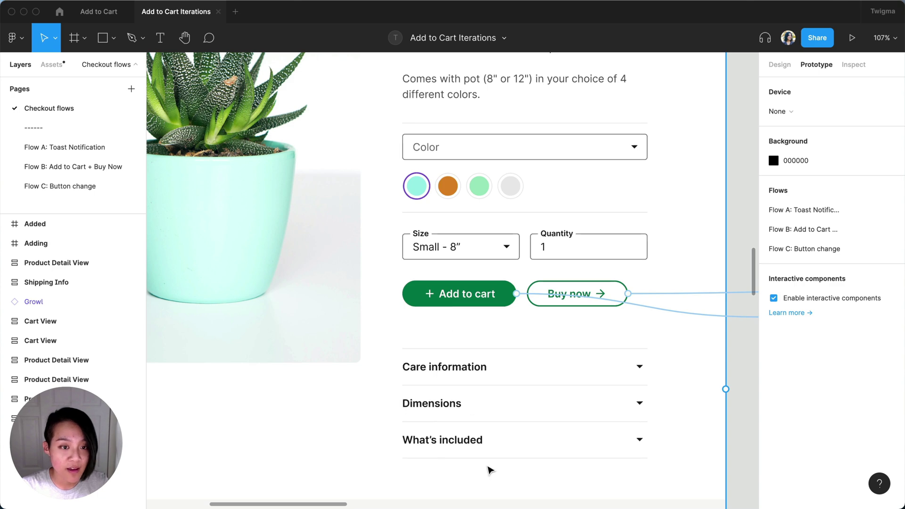
- Zoom back out and scroll over to select Flow C's Adding frame
key("minus")
scroll(509, 472, "down", 7)
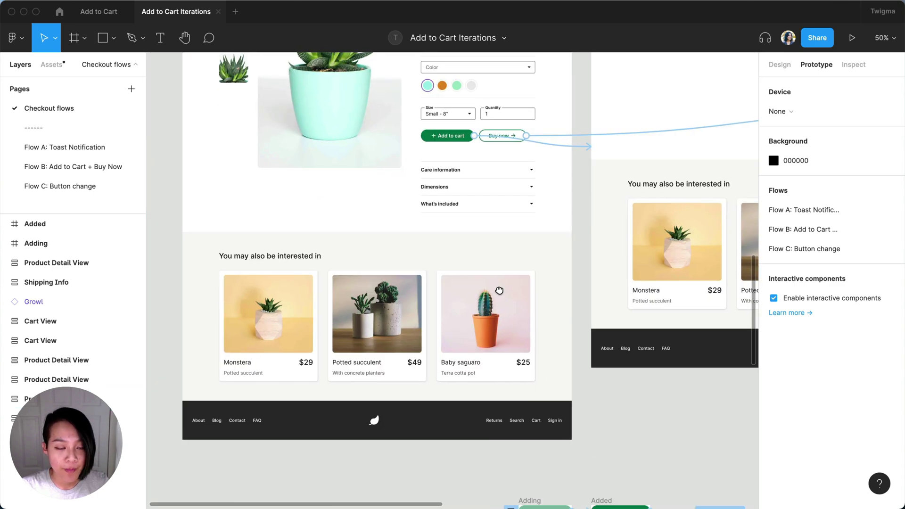
scroll(613, 377, "down", 3)
scroll(613, 377, "right", 3)
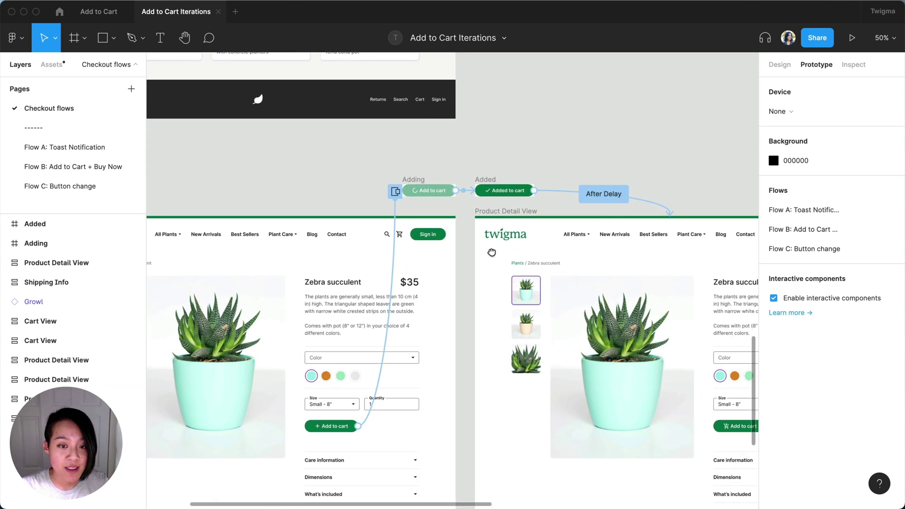
left_click(441, 191)
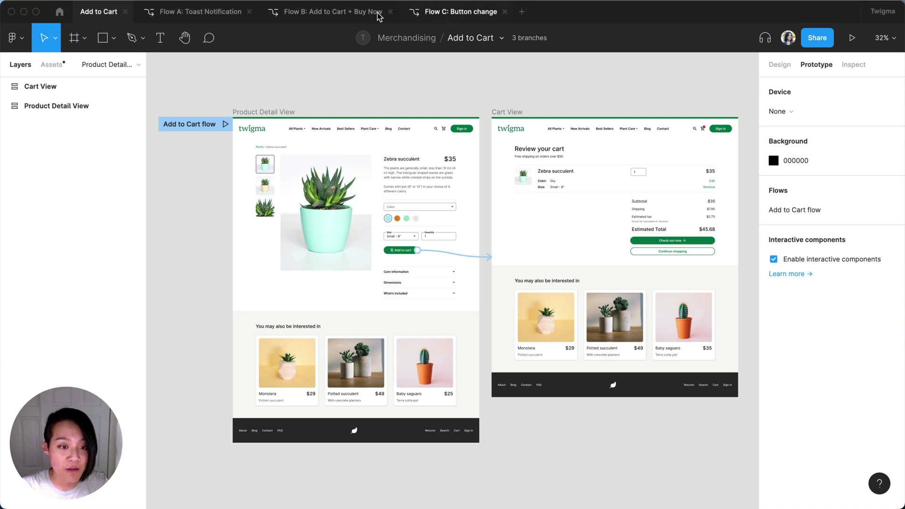
- Check the three-branch list, then open the Flow A, Flow B and Flow C branches in turn
left_click(521, 46)
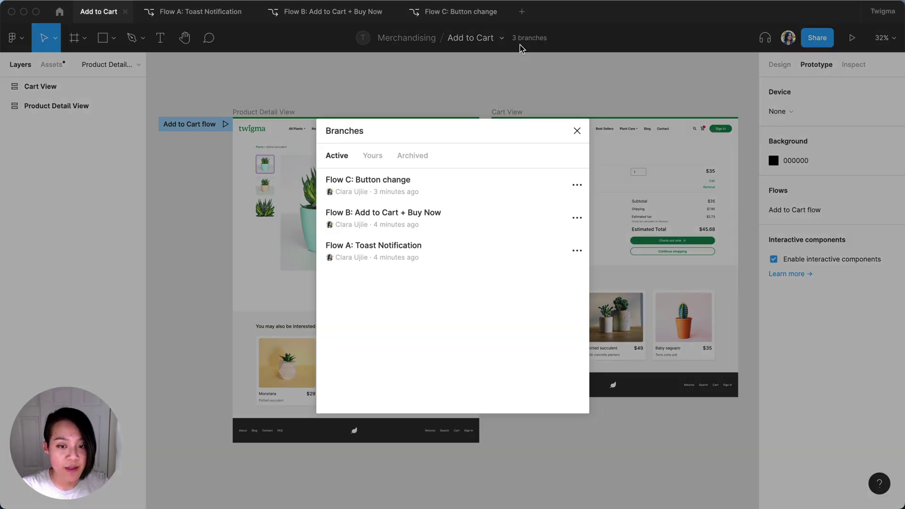
left_click(576, 133)
left_click(223, 21)
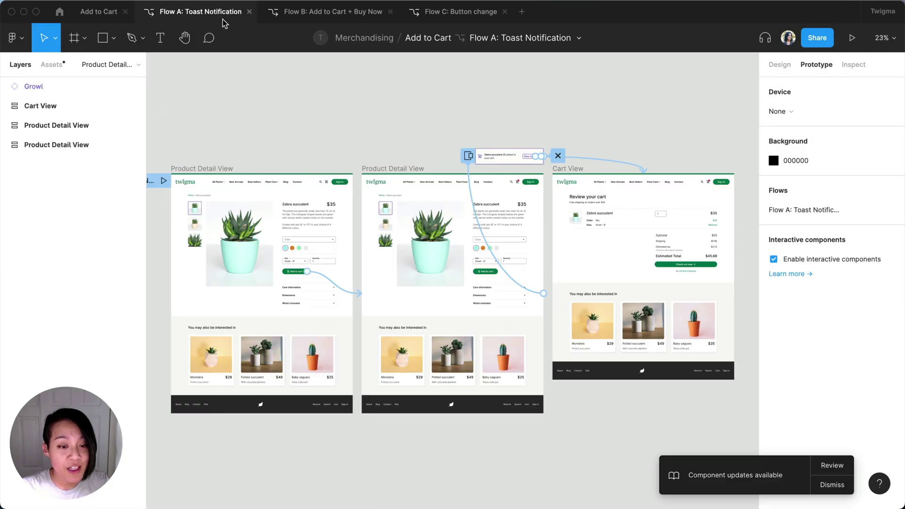
left_click(324, 24)
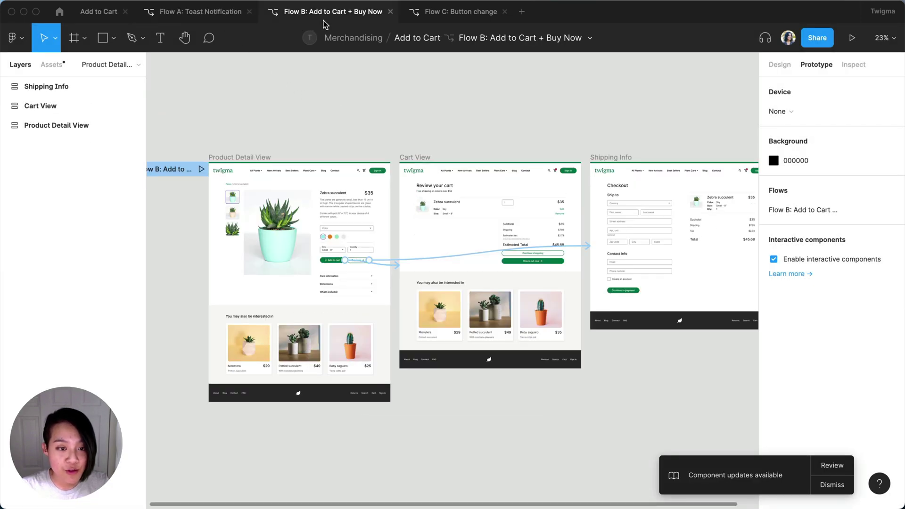
left_click(459, 21)
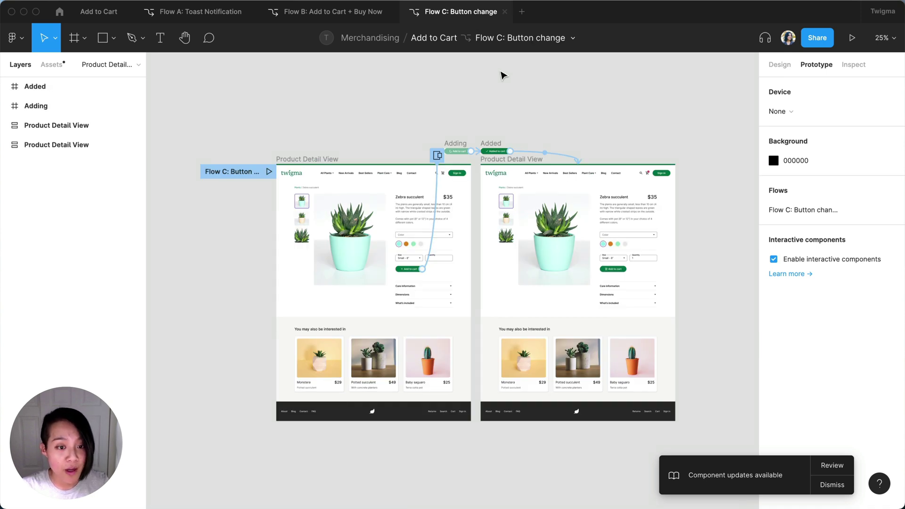
- Return to the main Add to Cart file, recheck its branches, and go to Flow C: Button change
left_click(434, 38)
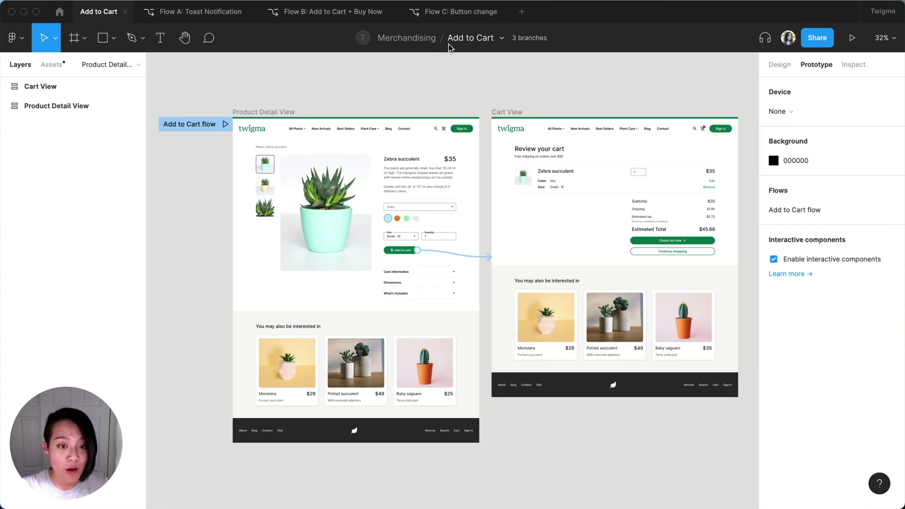
left_click(521, 40)
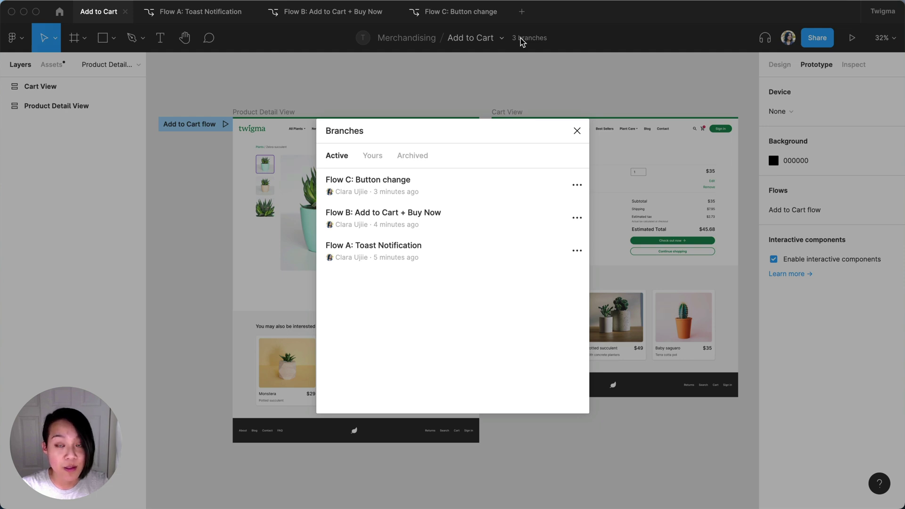
left_click(578, 132)
left_click(461, 20)
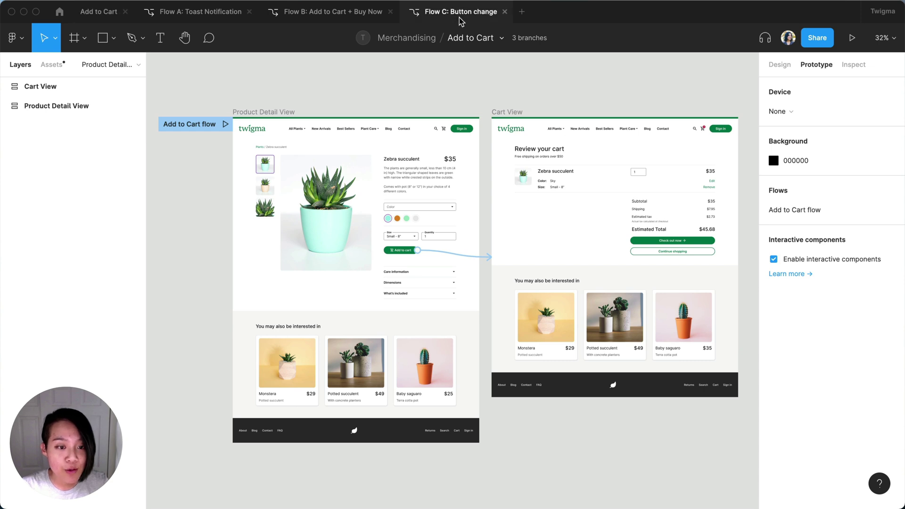
- Add the matching teammate to the Flow C branch's share invite with 'can view' access
left_click(814, 42)
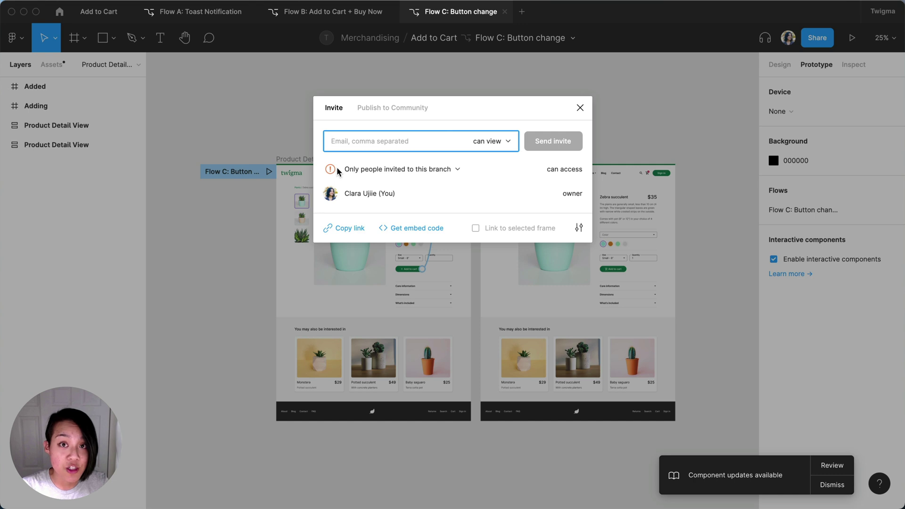
mouse_move(335, 170)
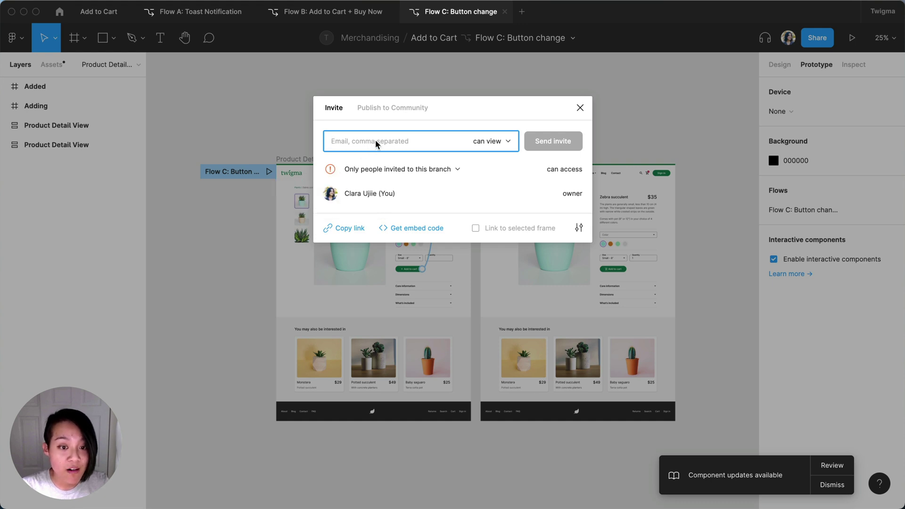
type("chad")
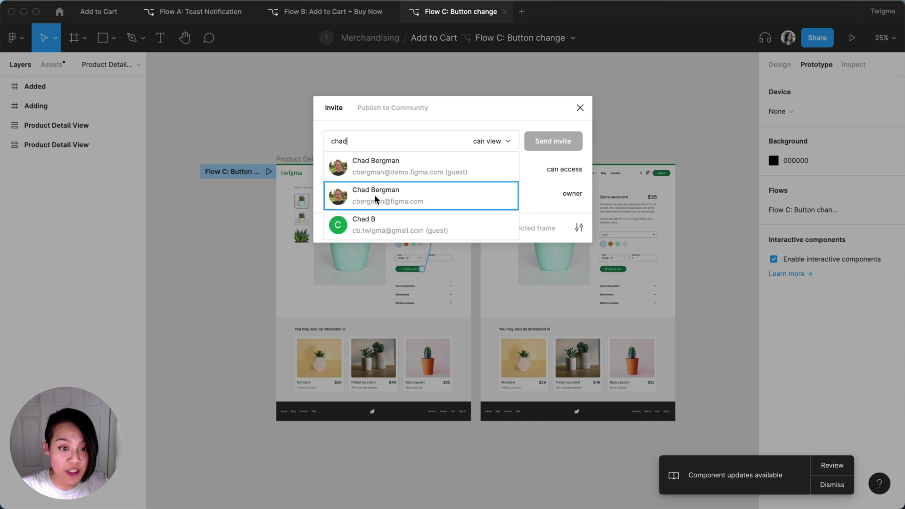
left_click(376, 197)
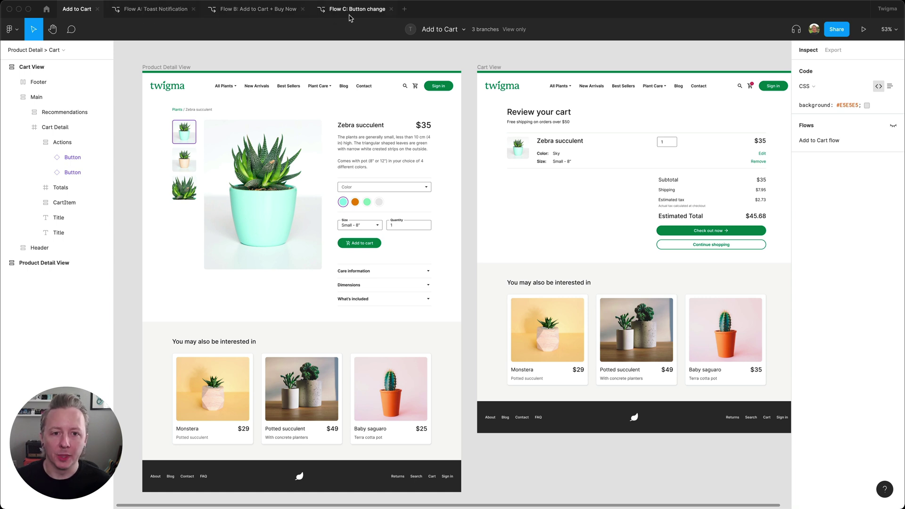
- Cycle through the Flow A, B and C branches, then view Flow C's Add to cart button at 100%
left_click(156, 9)
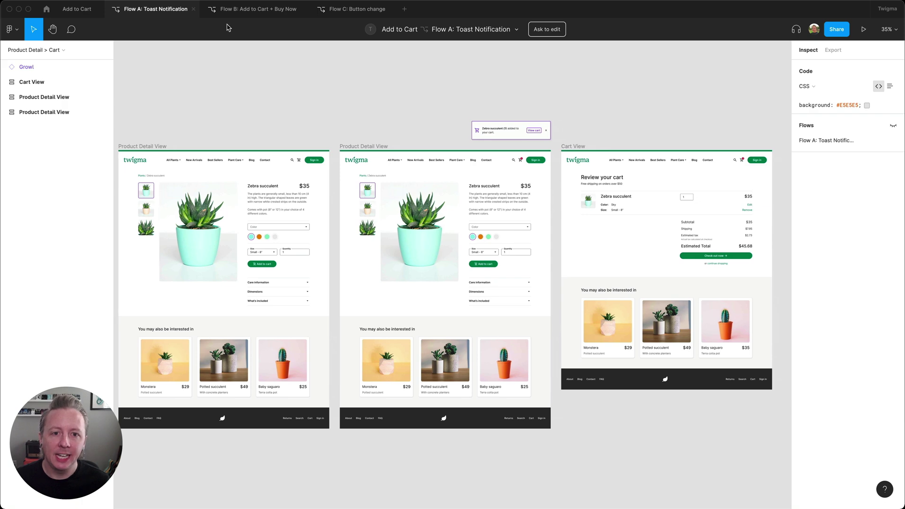
left_click(241, 11)
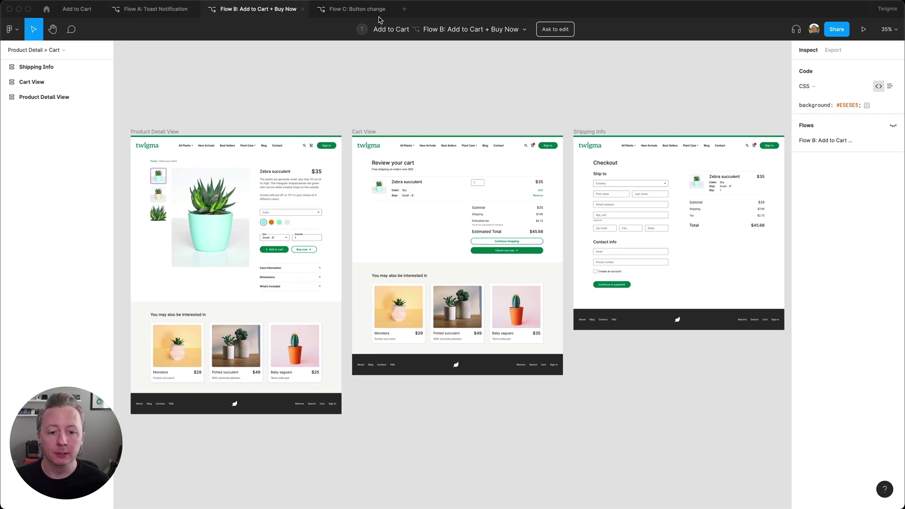
left_click(350, 9)
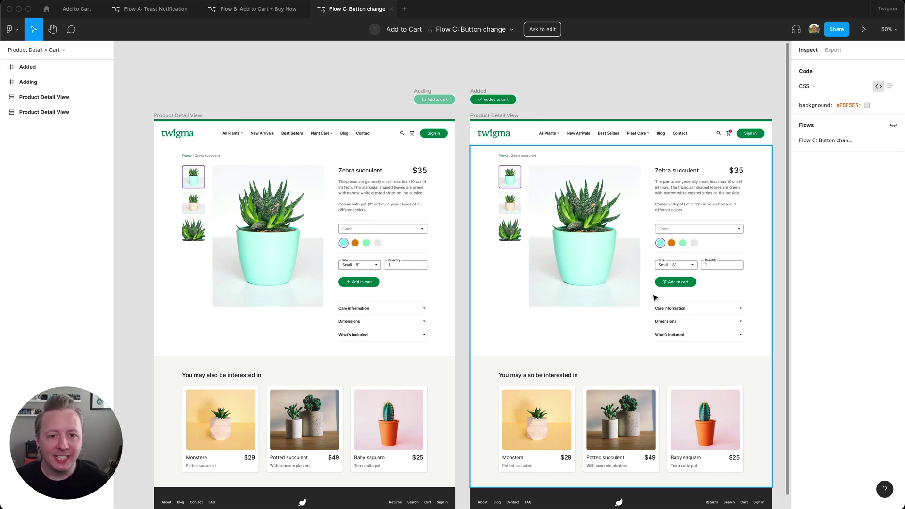
key("shift+0")
left_click(250, 297)
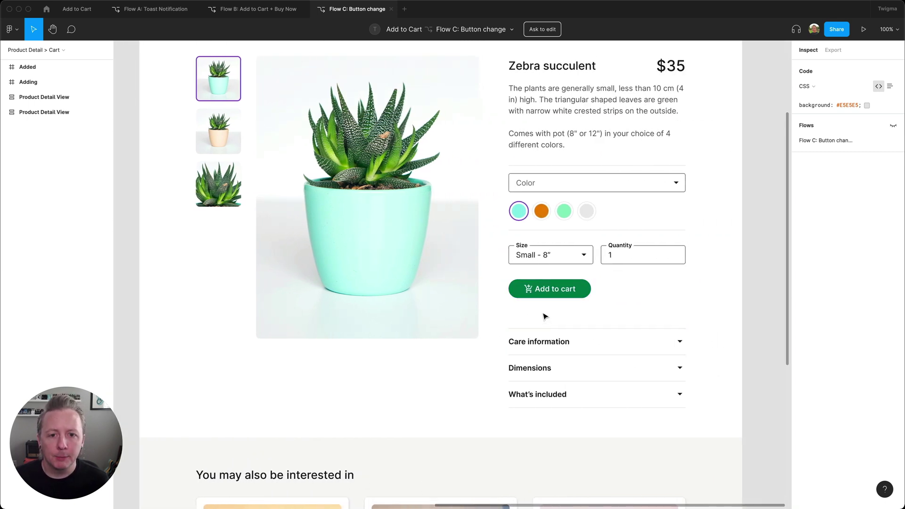
- Pin a comment on the Add to cart button mentioning a teammate: 'Is this the correct icon?'
key("c")
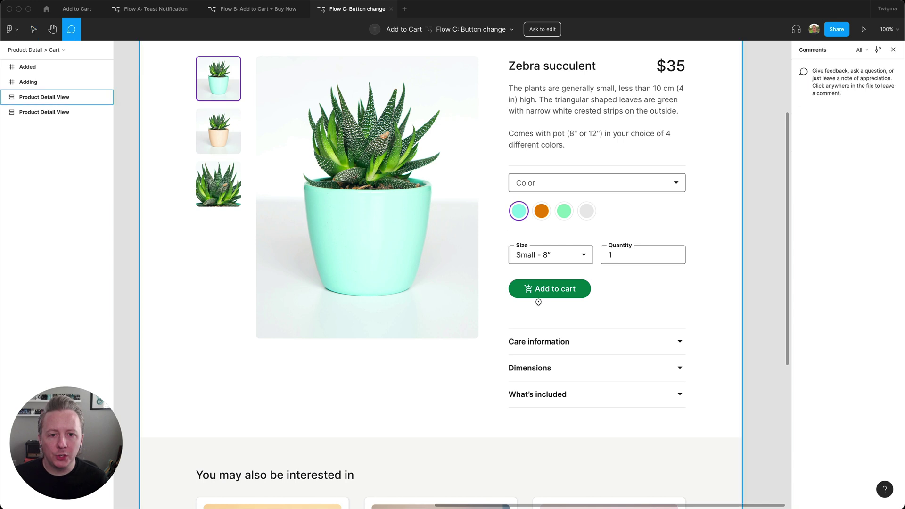
left_click(518, 285)
type("@clara")
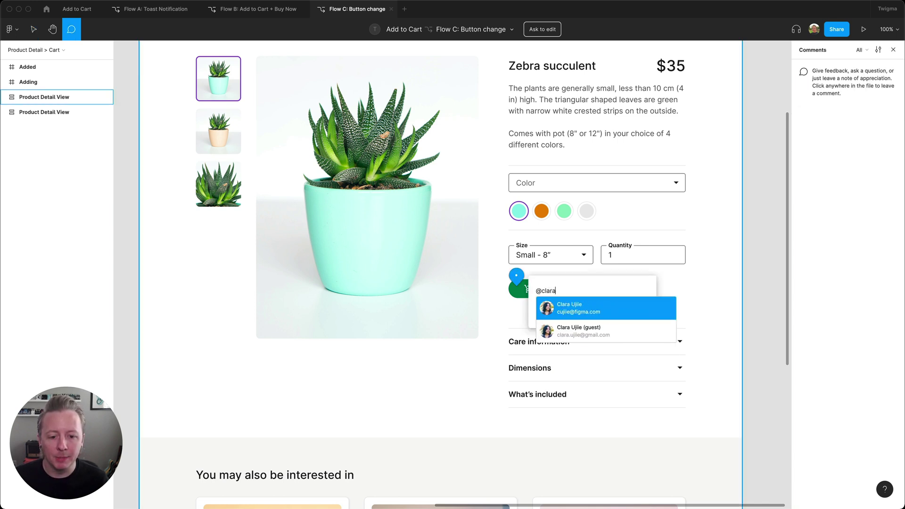
key("Return")
type("- ")
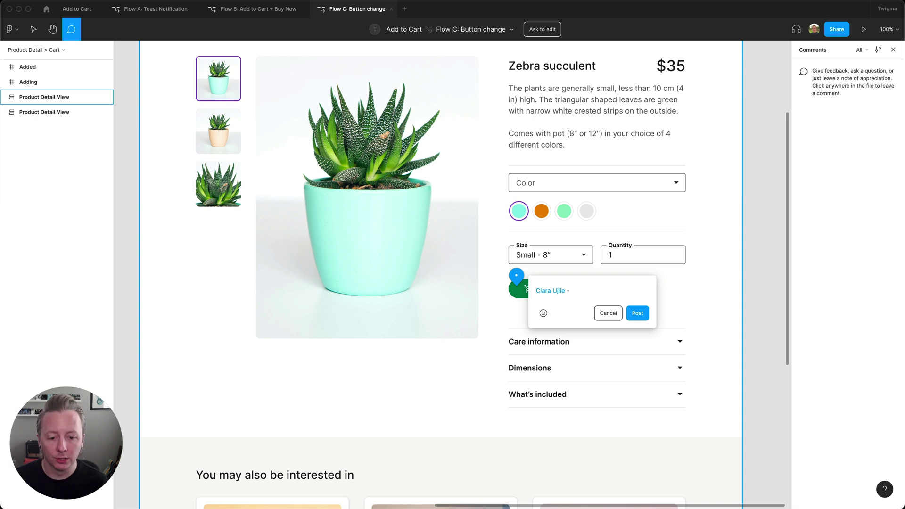
type("Is this the cor")
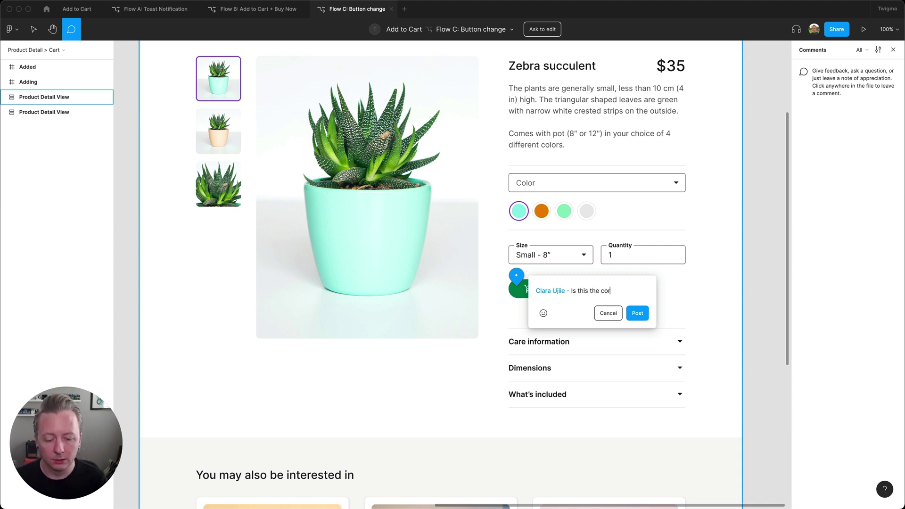
type("rect icon?")
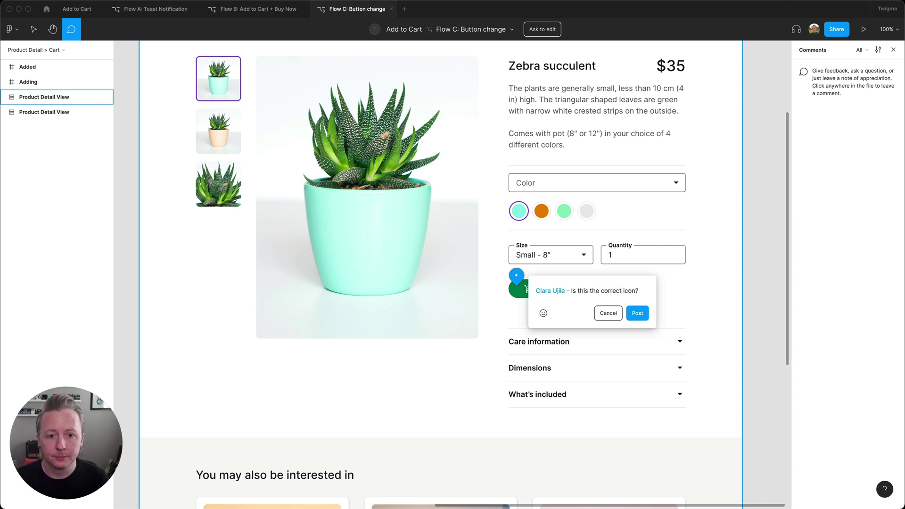
left_click(640, 313)
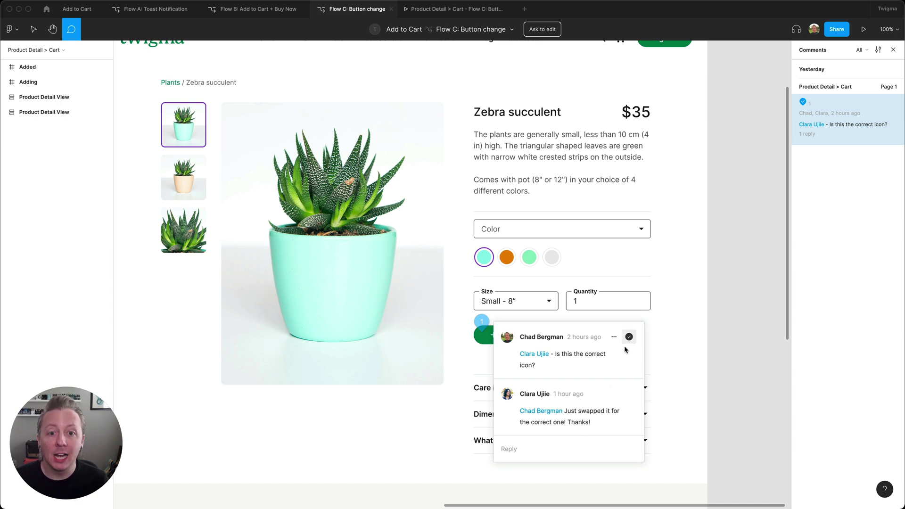
- In the running Flow C prototype, trigger the Add to cart button's loading and added animation
left_click(467, 10)
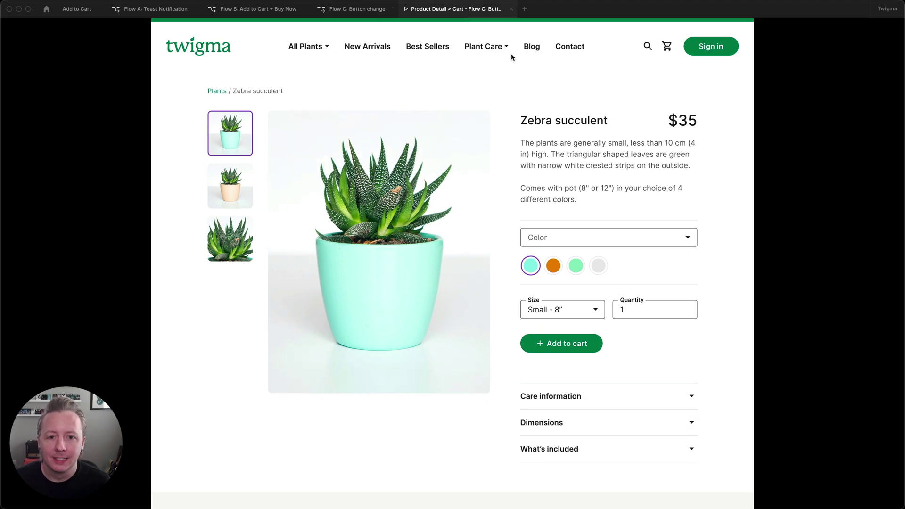
left_click(563, 343)
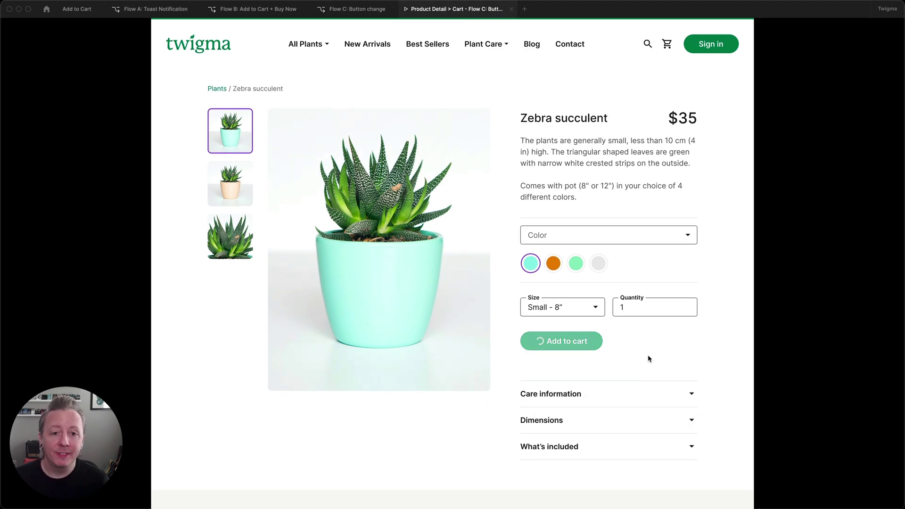
scroll(648, 356, "down", 1)
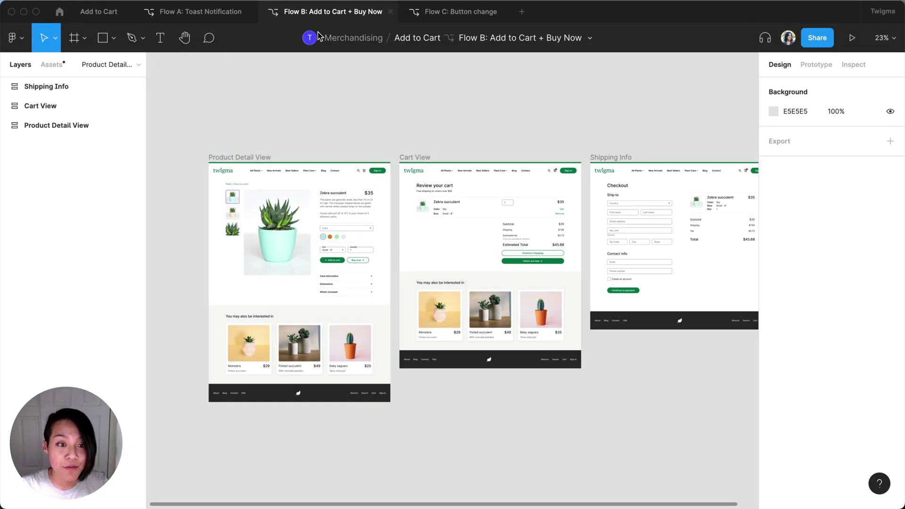
- Archive the Flow A: Toast Notification and Flow C: Button change branches
left_click(222, 19)
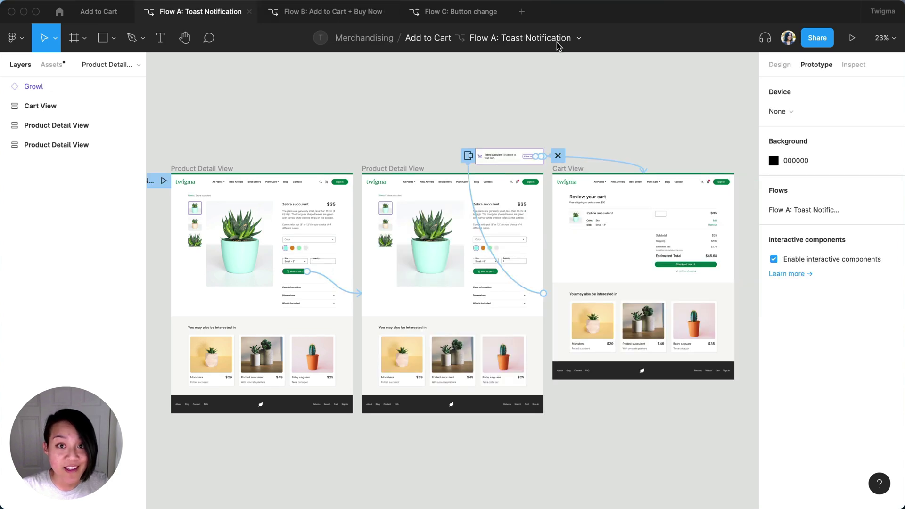
left_click(580, 39)
left_click(572, 202)
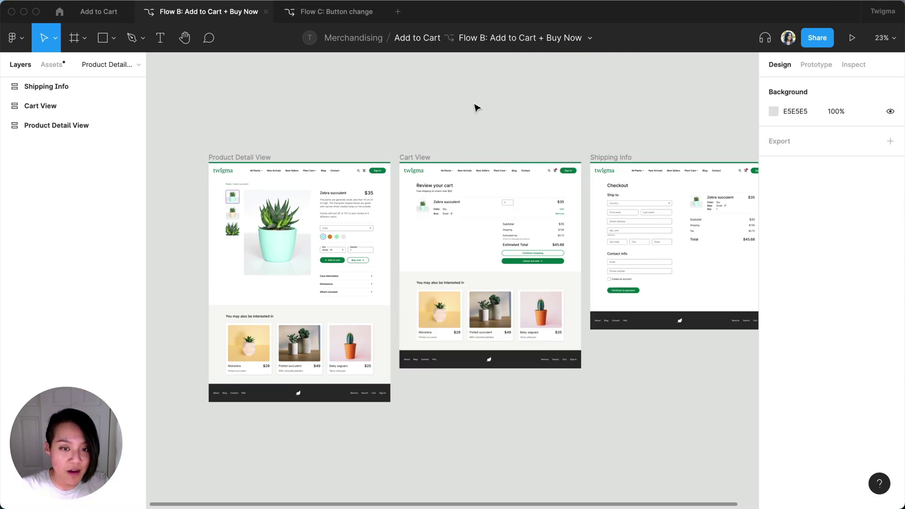
left_click(325, 12)
left_click(574, 41)
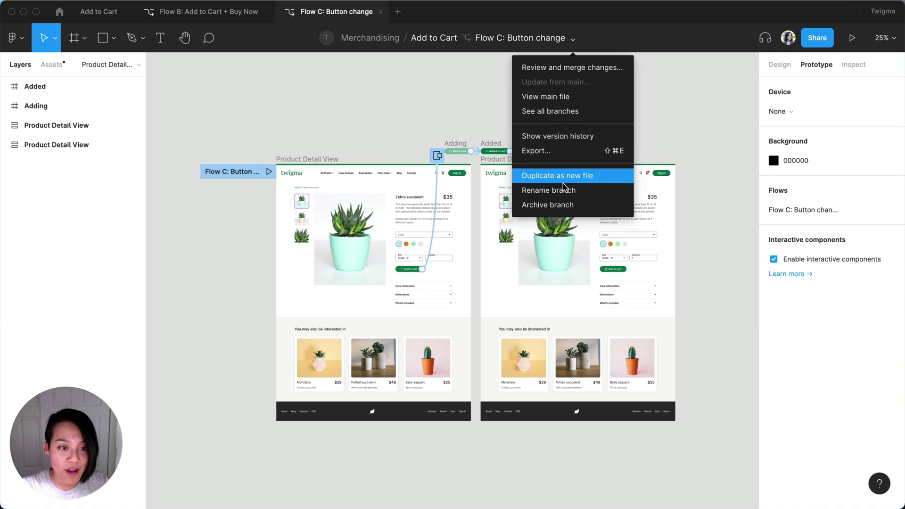
left_click(572, 204)
- On Flow B's Product Detail View, draft a comment mentioning a teammate: 'Let's move forward with this flow!'
left_click(209, 38)
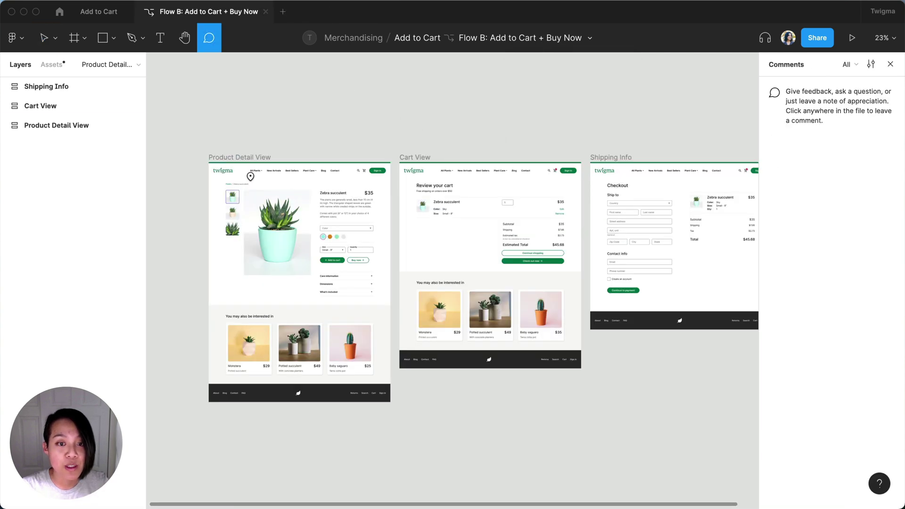
left_click(332, 181)
type("@Chad")
key("Return")
type("Let's move forward with this flow!")
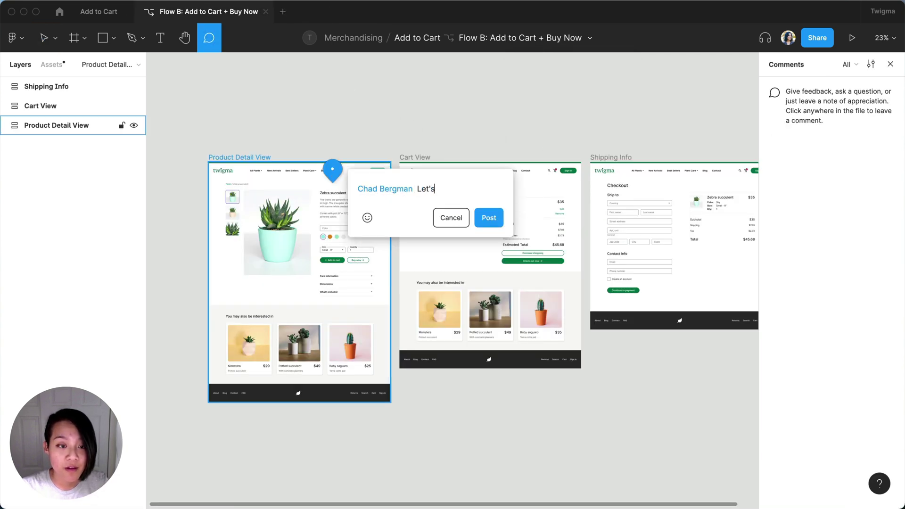
- Post the Flow B comment and check the archived branches in the main file's branch list
left_click(485, 228)
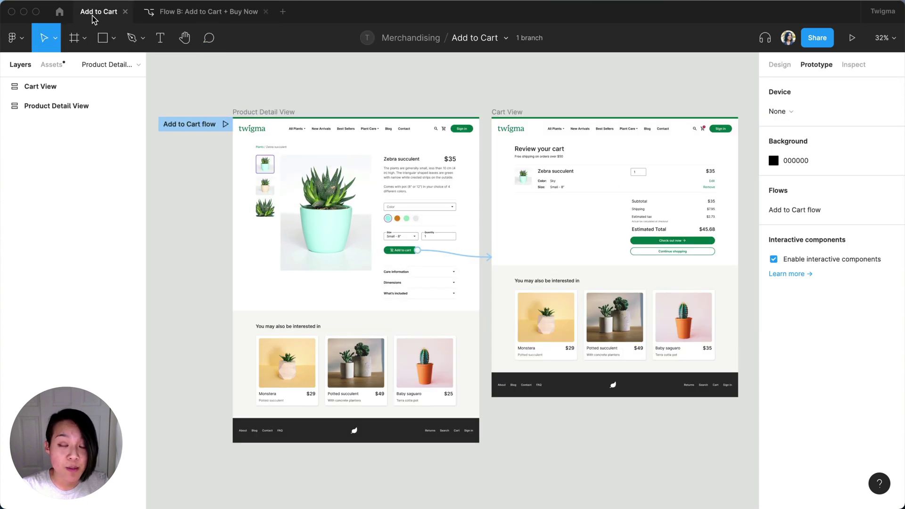
left_click(522, 39)
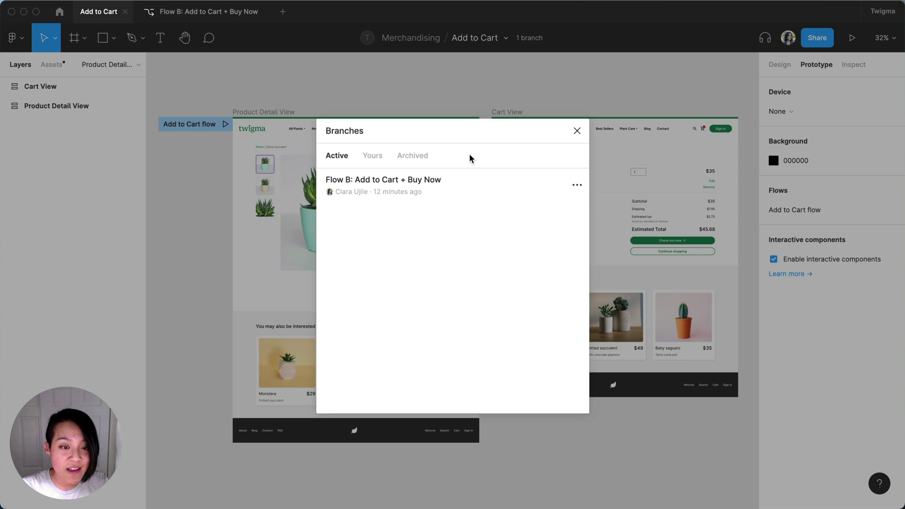
left_click(415, 157)
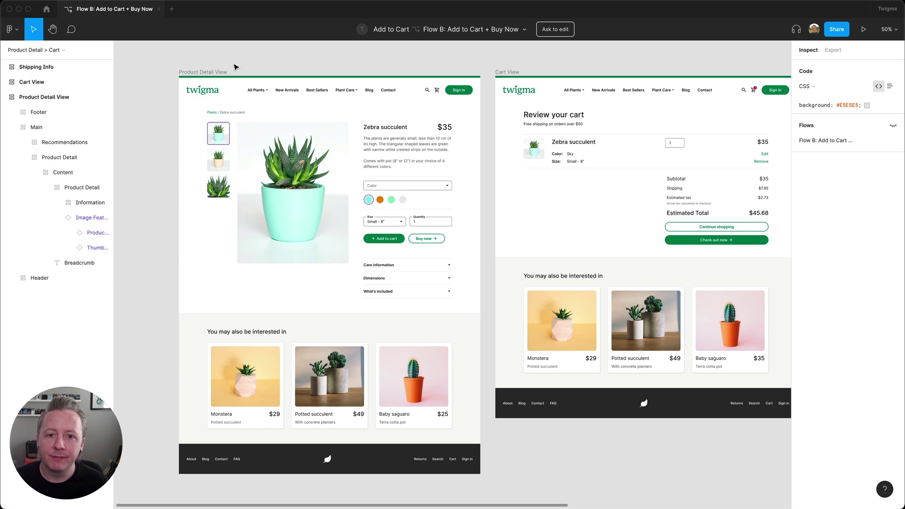
- View Product Detail View at 100%, check the product image's export settings, then open the main Add to Cart file
left_click(203, 73)
key("shift+0")
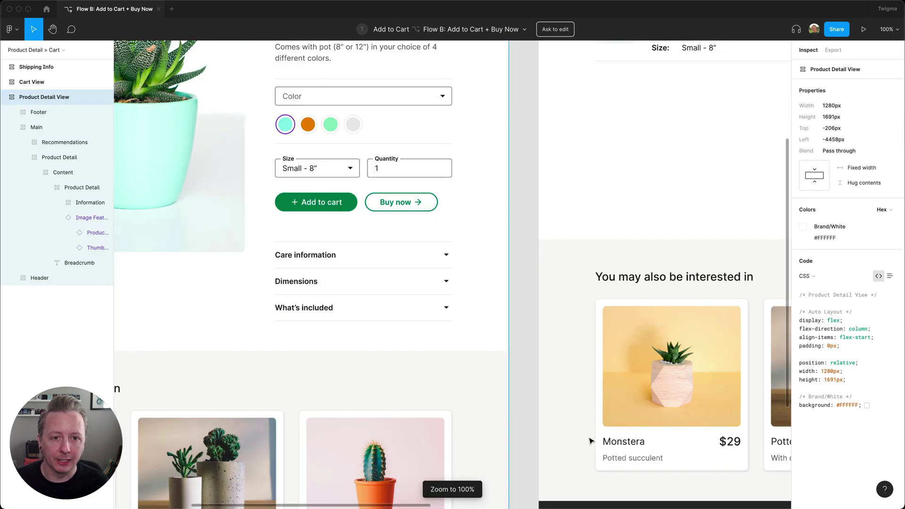
scroll(490, 315, "up", 5)
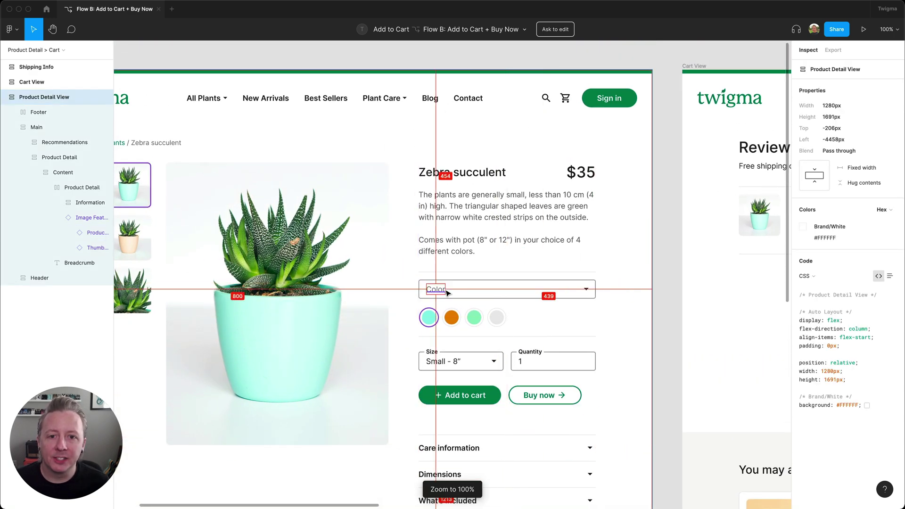
left_click(369, 295)
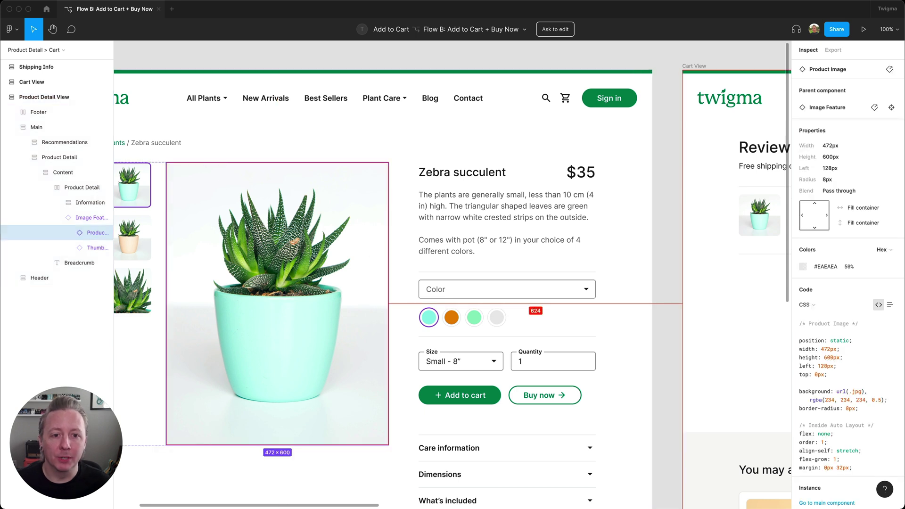
left_click(833, 50)
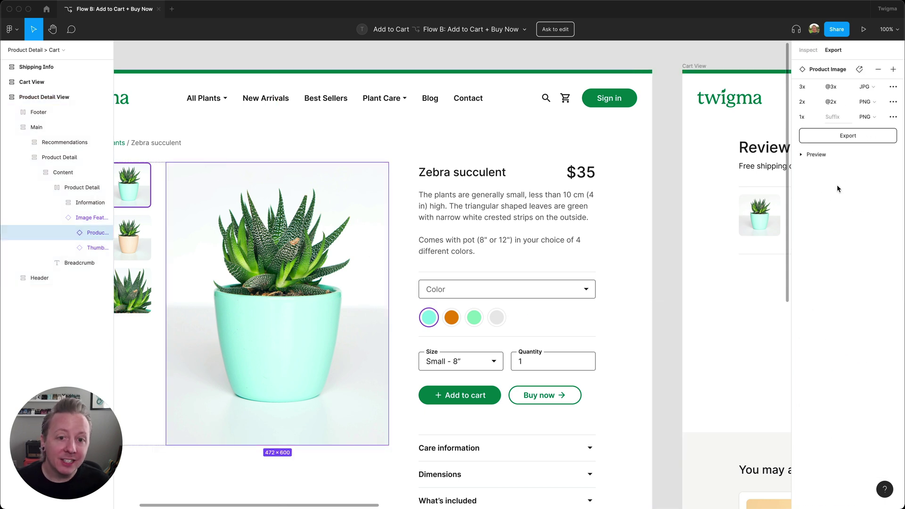
left_click(667, 331)
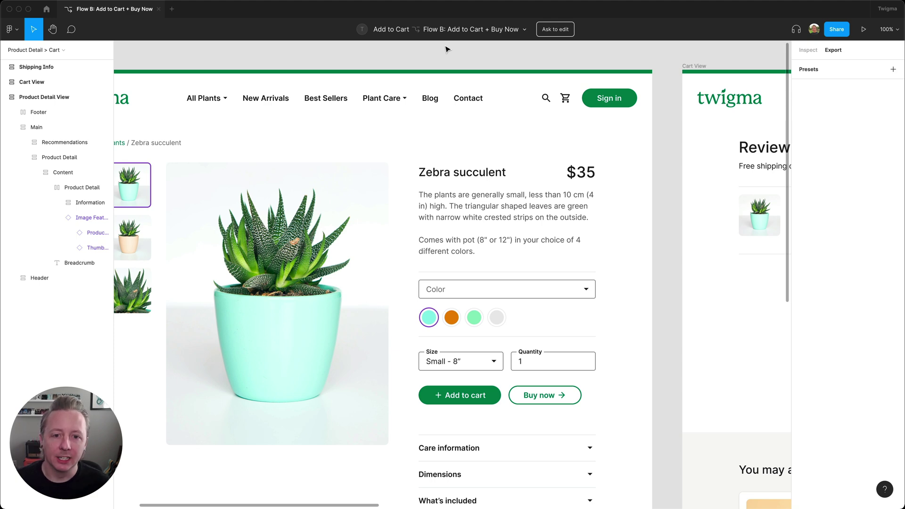
left_click(386, 30)
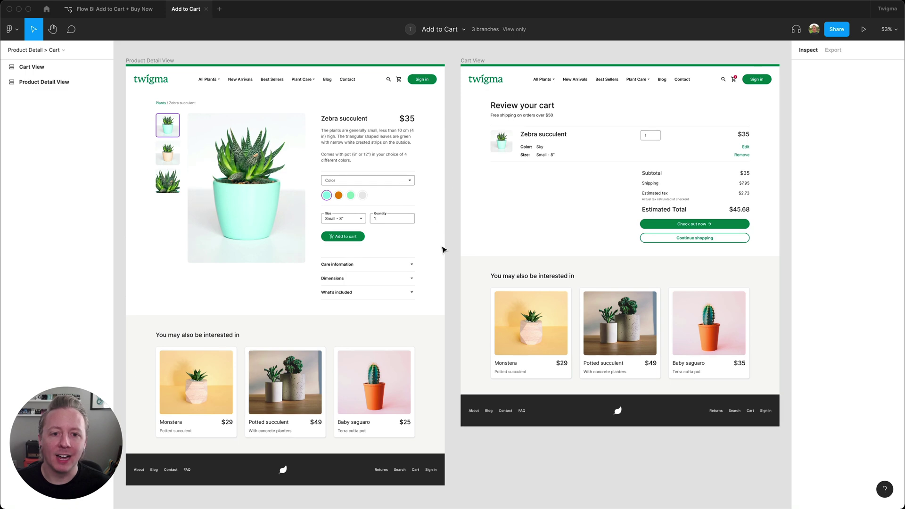
- Return to the Flow B branch tab and zoom out to 50% to survey its frames
scroll(443, 249, "right", 3)
scroll(443, 249, "left", 4)
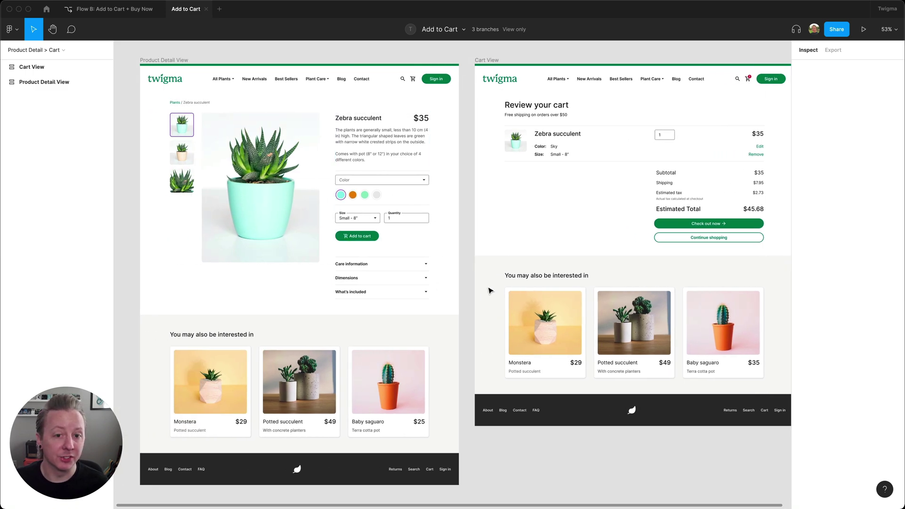
left_click(113, 2)
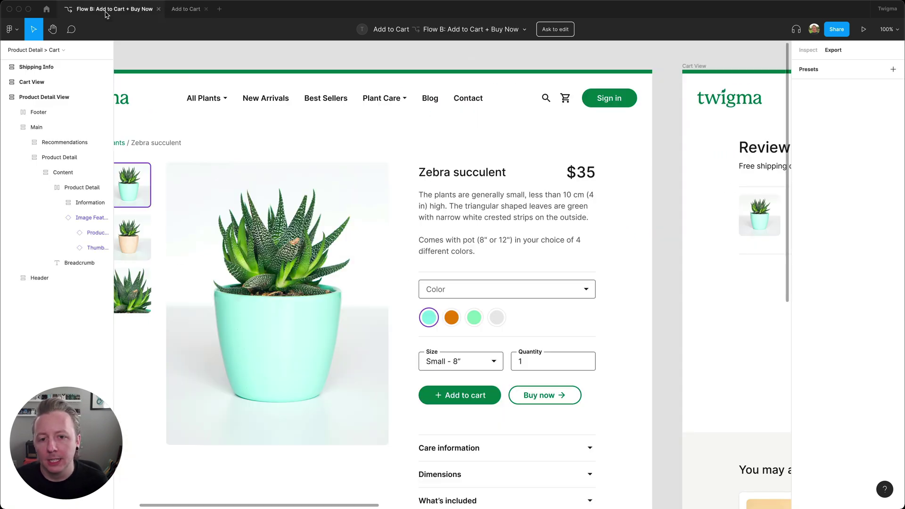
key("shift+0")
key("minus")
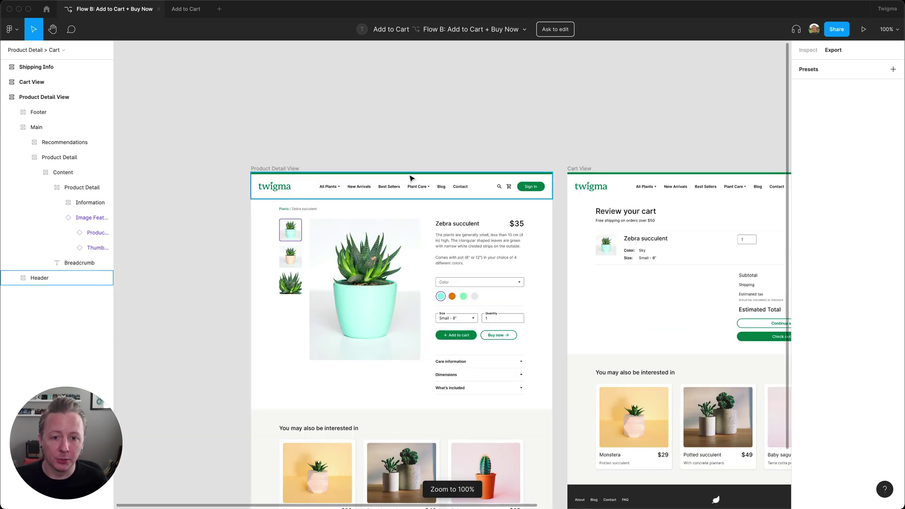
scroll(410, 179, "right", 10)
scroll(410, 179, "left", 10)
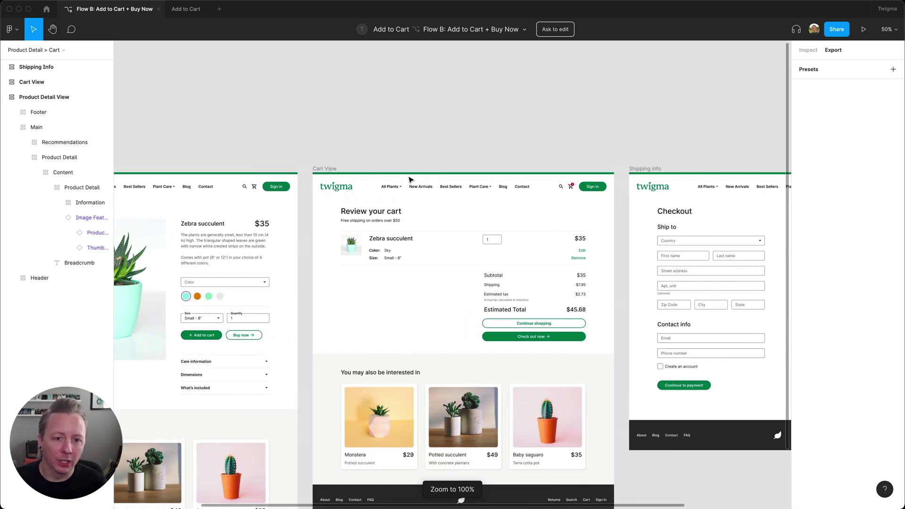
- Post a comment above Product Detail View @-mentioning the teammate: built, merging into main, deploying this week
key("c")
scroll(283, 120, "left", 2)
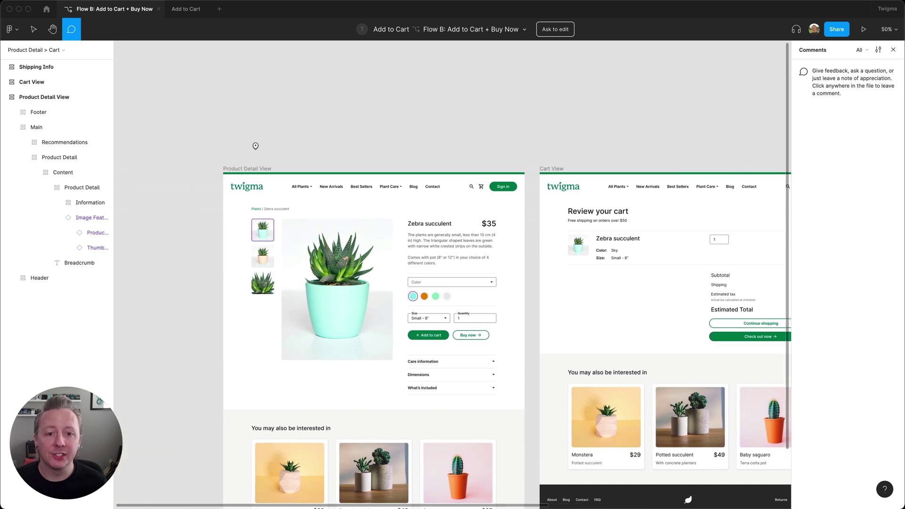
left_click(254, 151)
type("@clara")
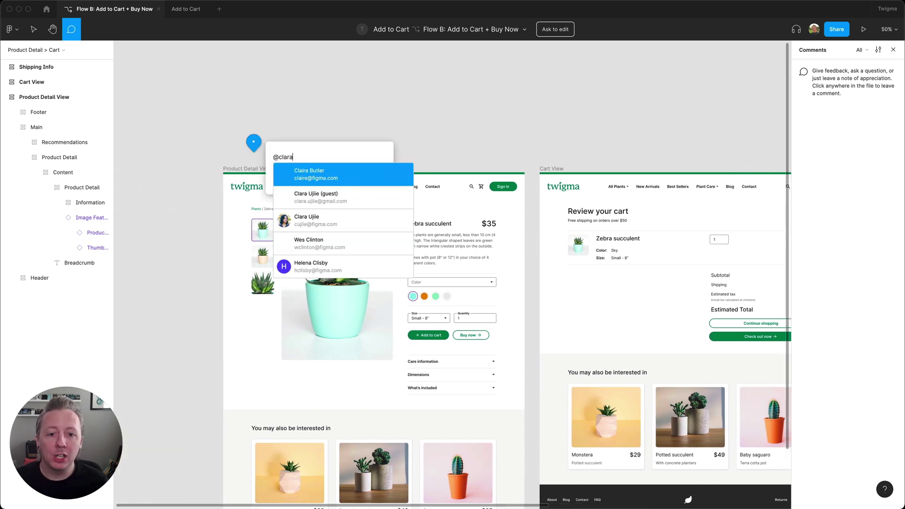
key("Return")
type("-")
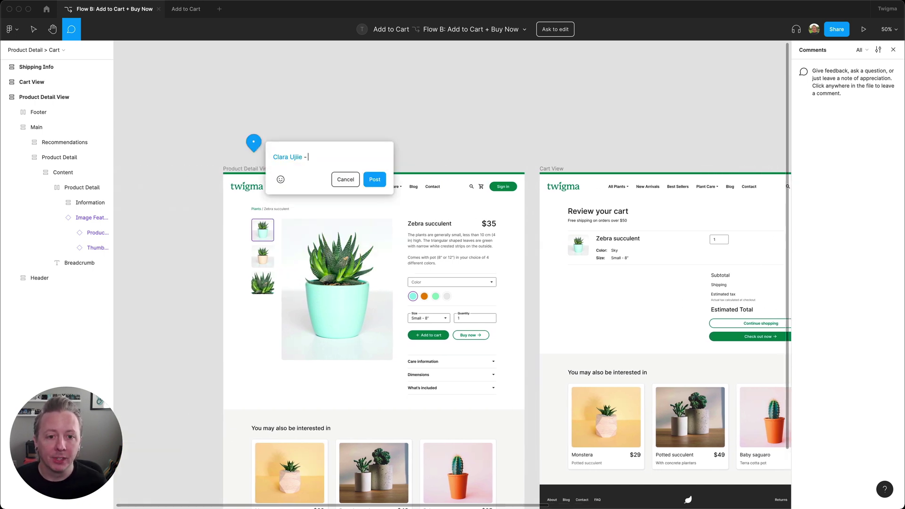
type(" This version has been built and we're going to merge it in to main. Planning to go to prod in the deploy this week.")
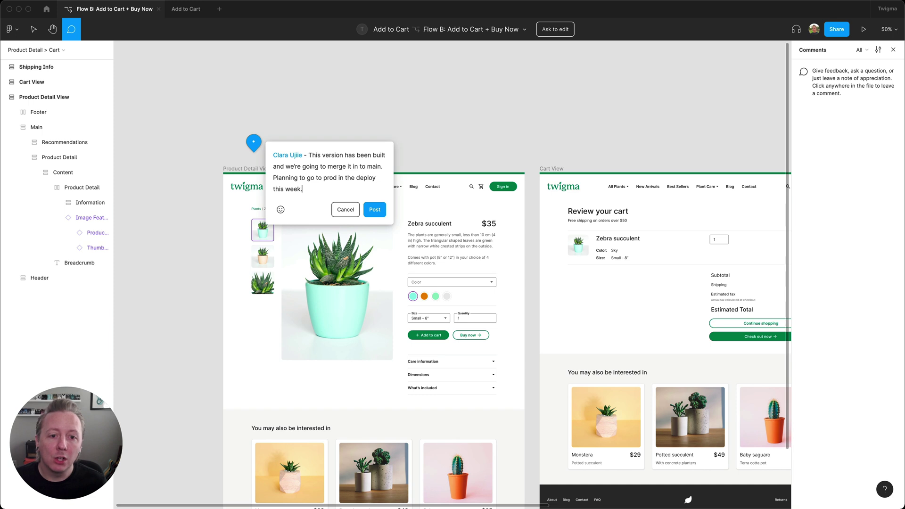
left_click(377, 214)
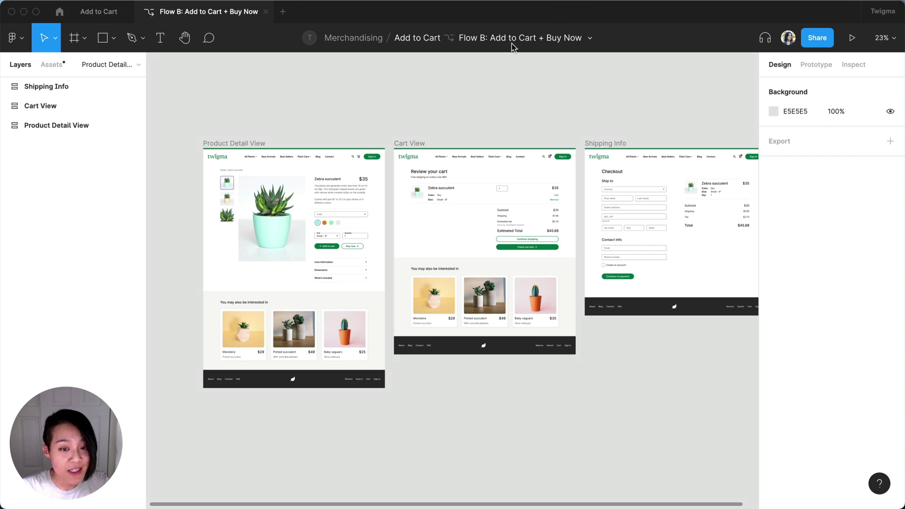
left_click(590, 39)
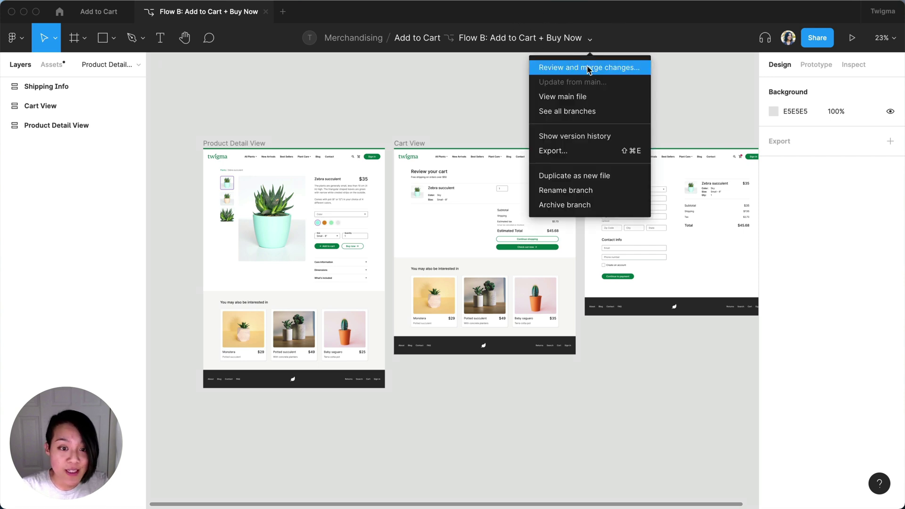
left_click(568, 70)
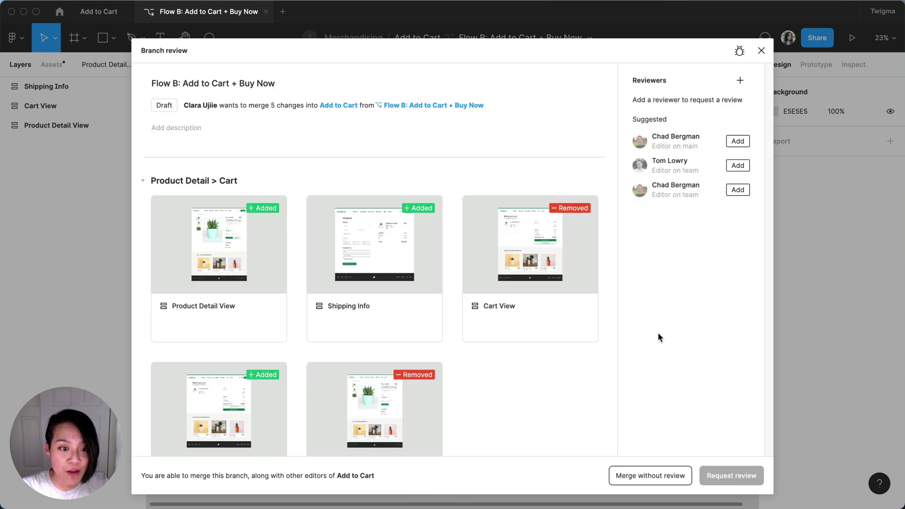
left_click(760, 51)
- In the main Add to Cart file, review the archived branches, then open the version history
left_click(99, 11)
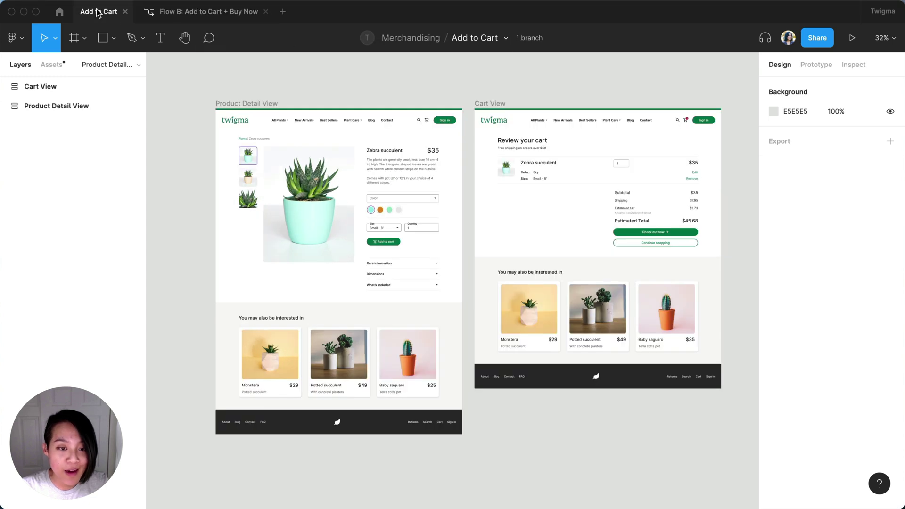
left_click(523, 41)
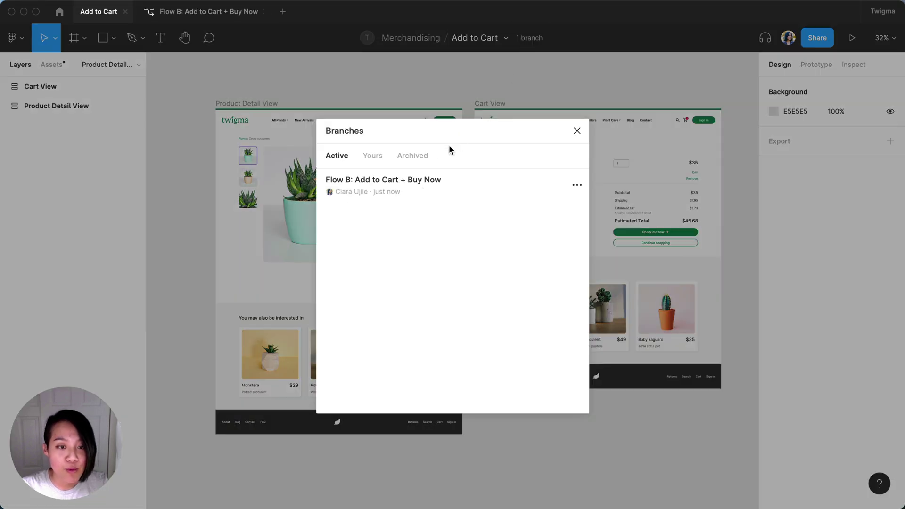
left_click(420, 157)
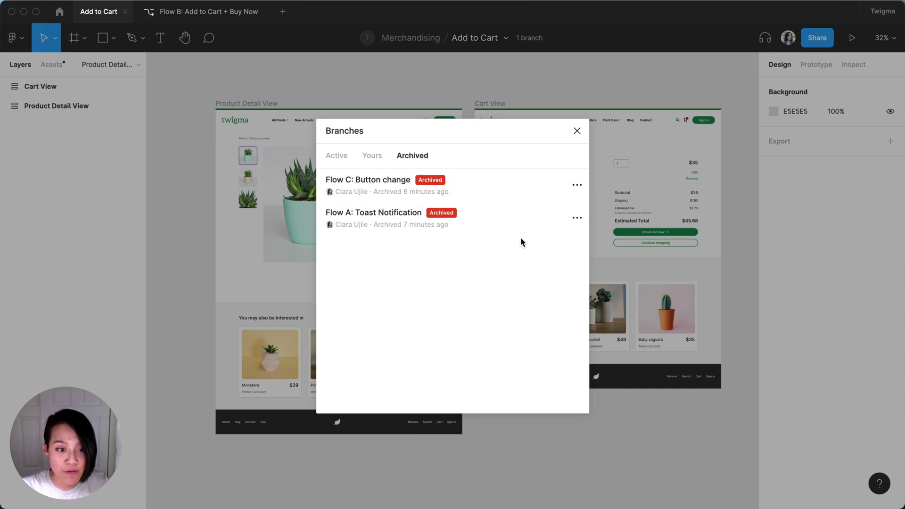
left_click(577, 132)
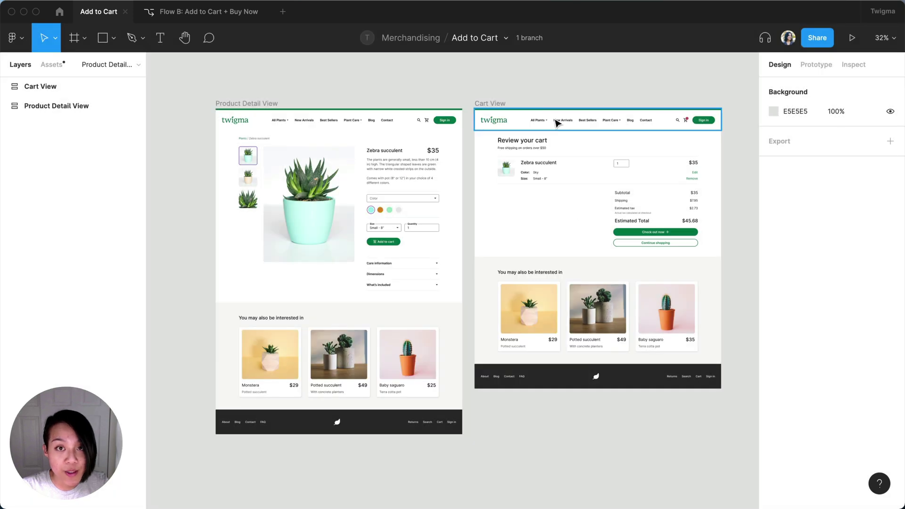
left_click(506, 39)
left_click(509, 69)
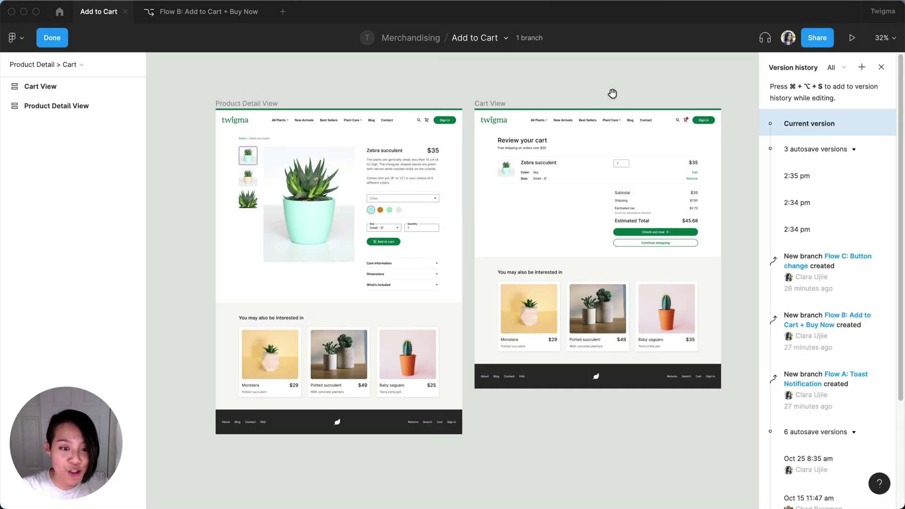
- Scroll through the branch-creation entries and close the version history with Done
scroll(850, 219, "down", 3)
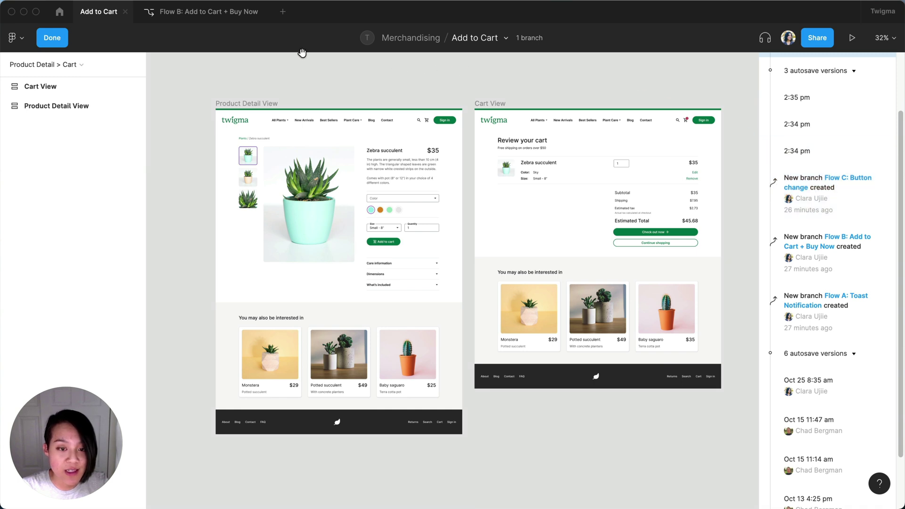
left_click(62, 40)
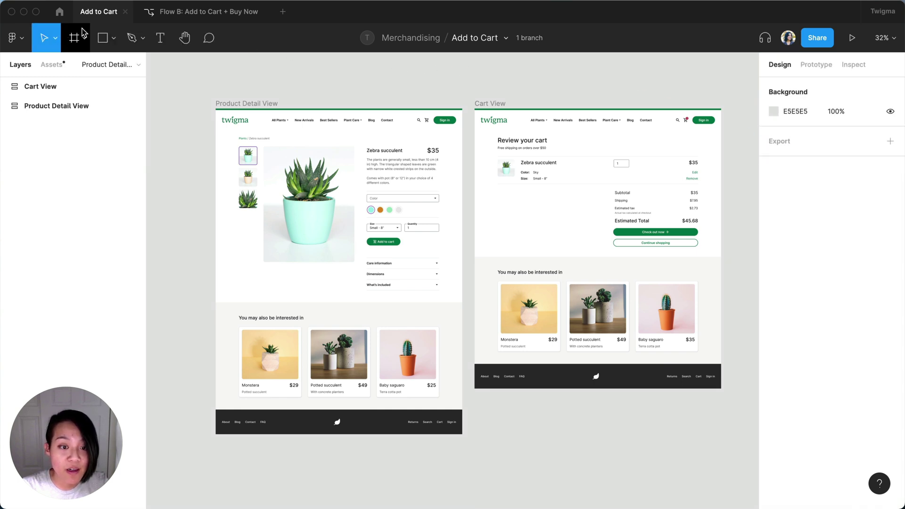